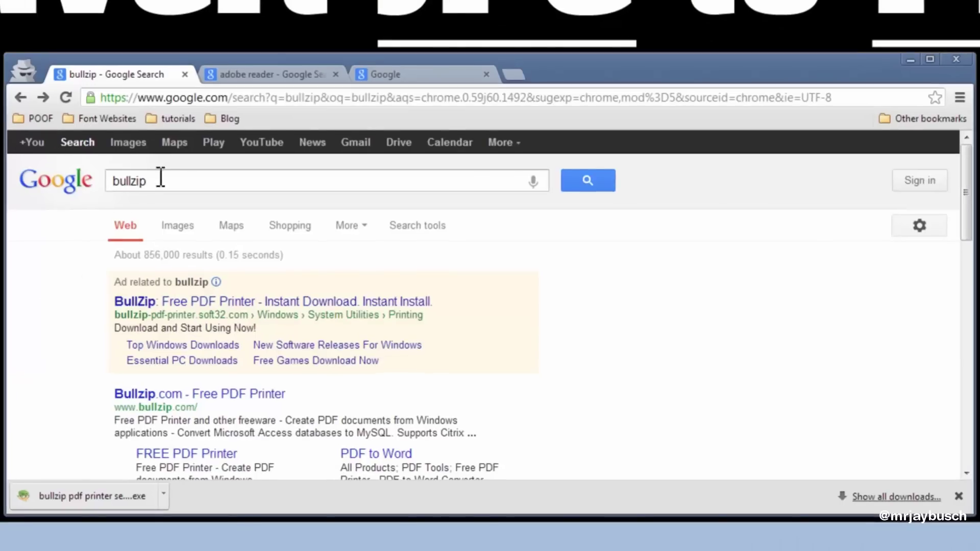
Step: Select the 'bullzip' search term on the soft32 download page, then minimize Chrome
left_click_drag(161, 177, 77, 192)
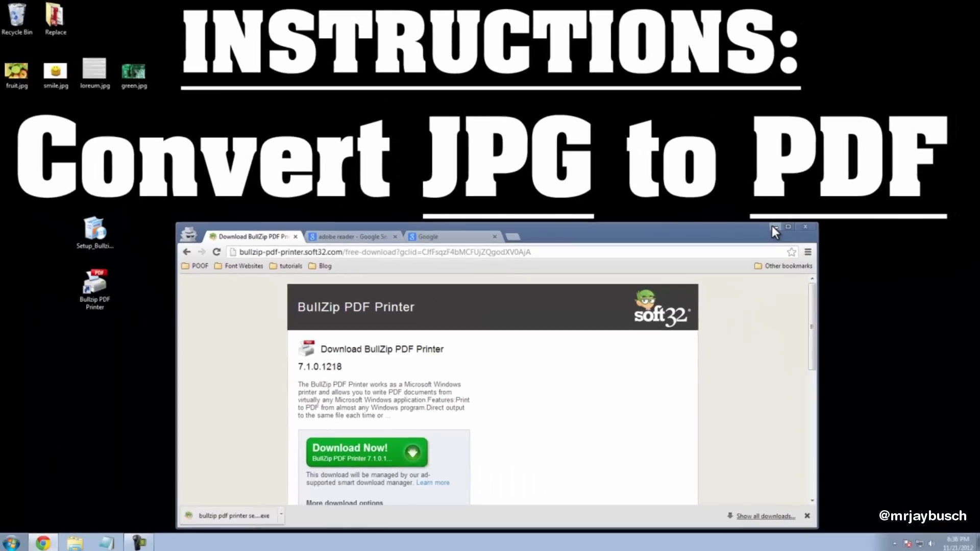
left_click(774, 228)
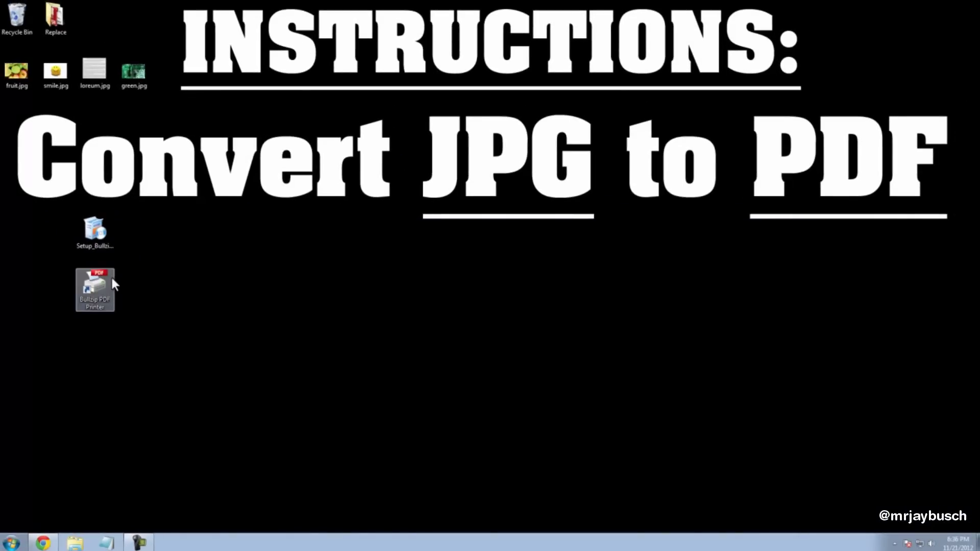
Step: Open green.jpg from the desktop in Windows Photo Viewer and show its Print menu
left_click(99, 308)
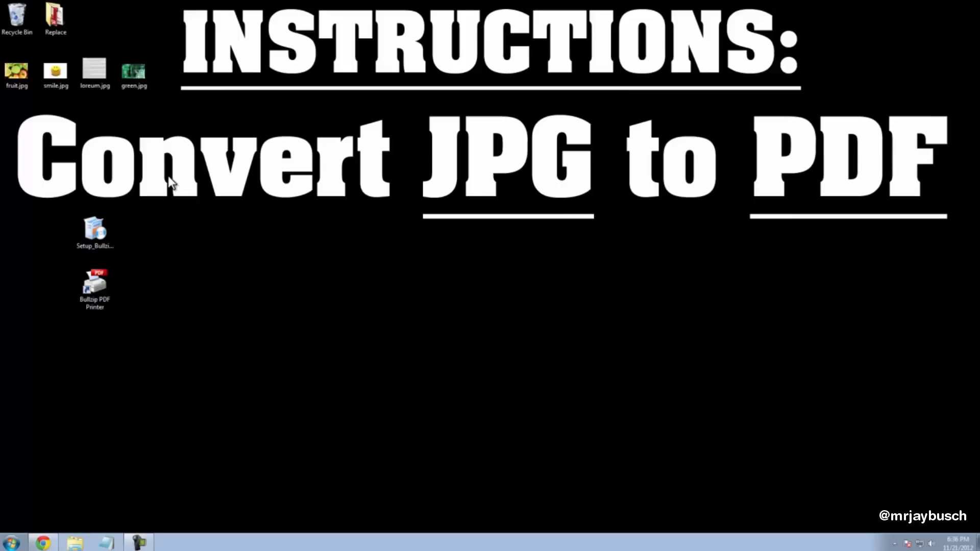
double_click(134, 72)
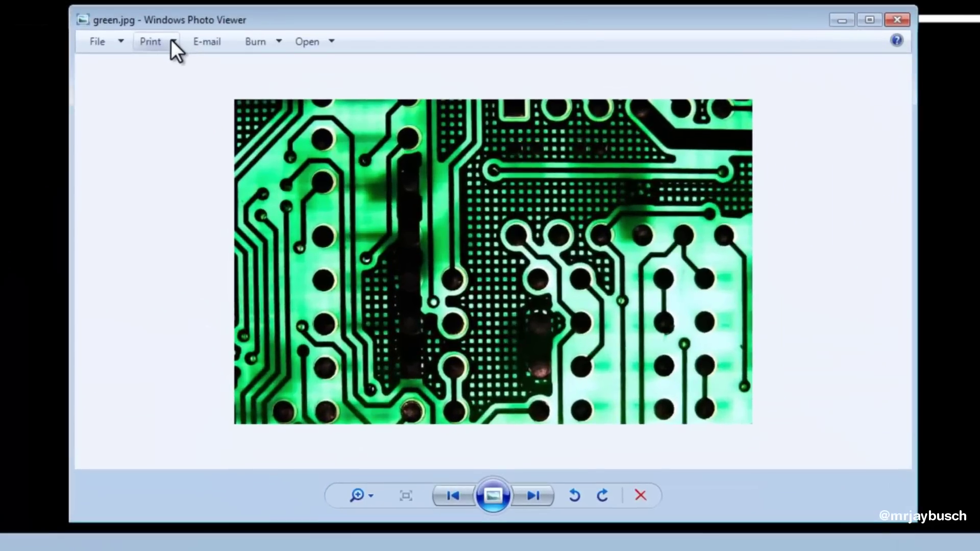
left_click(173, 41)
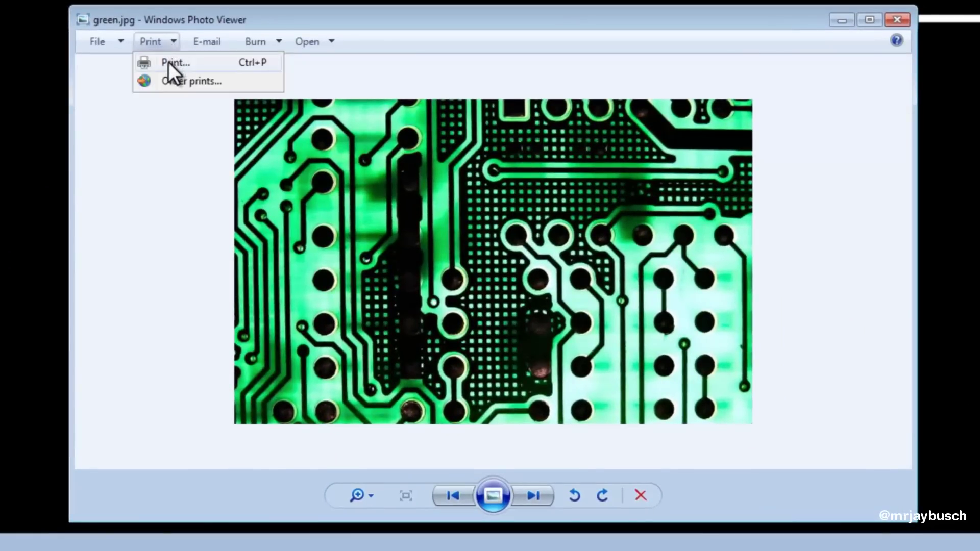
Step: Choose Bullzip PDF Printer as the printer for green.jpg
left_click(169, 63)
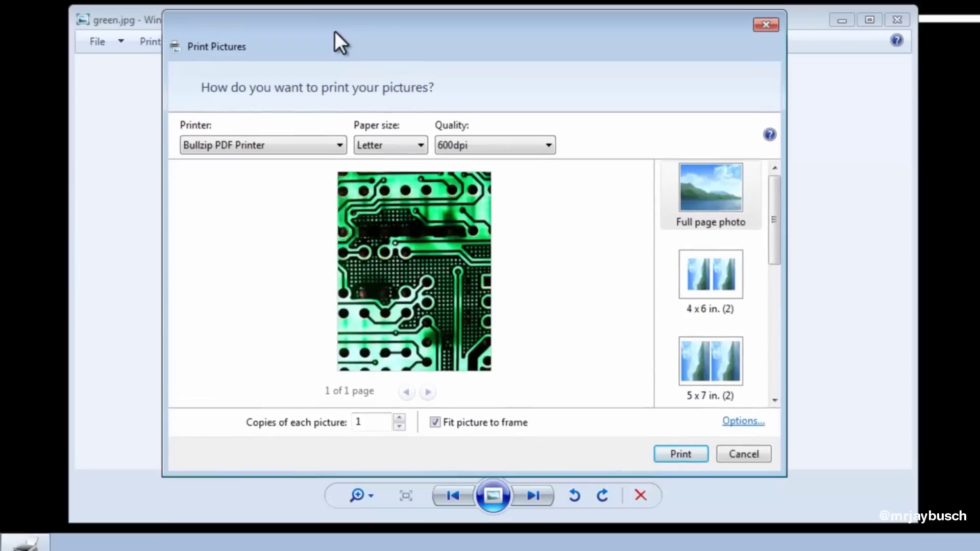
left_click(235, 144)
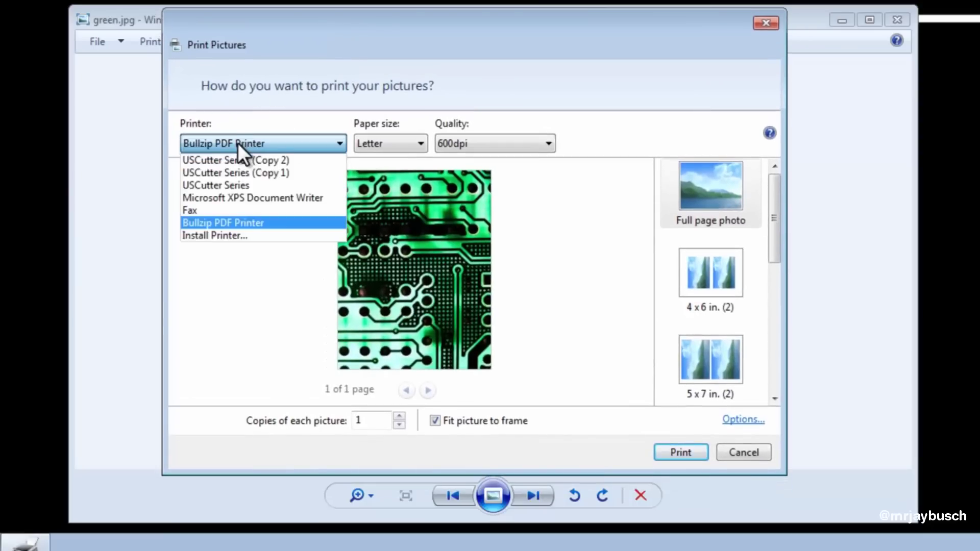
left_click(225, 224)
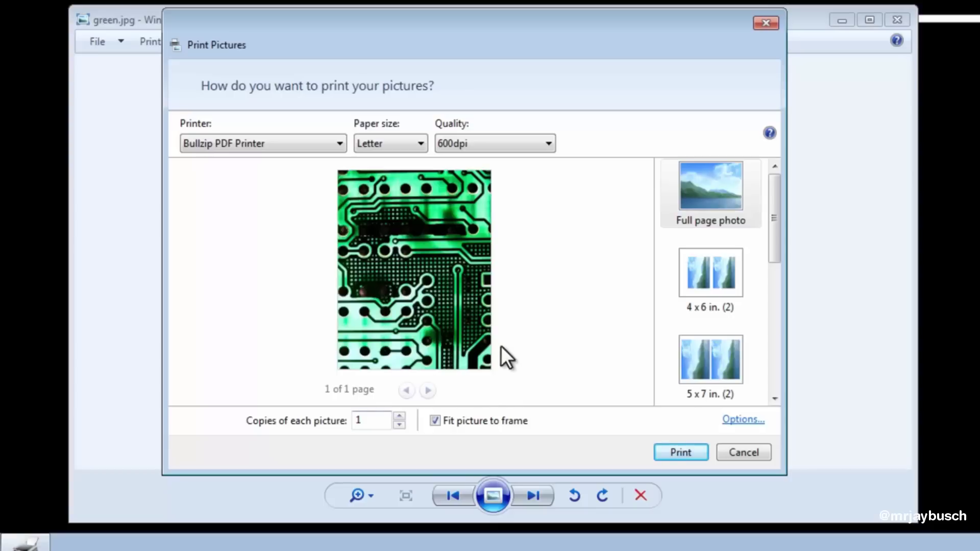
Step: In the Bullzip printer properties, set the page orientation to Portrait and confirm
left_click(739, 420)
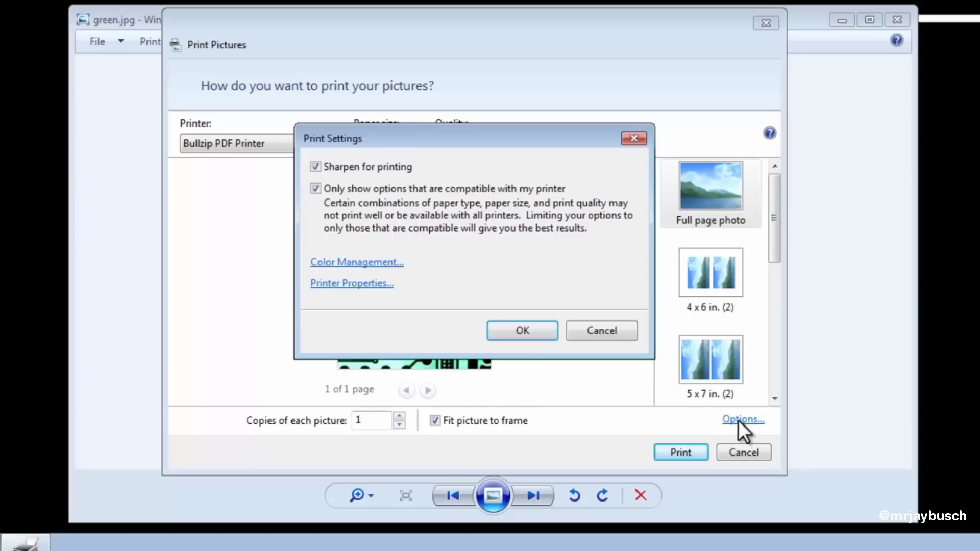
left_click(351, 283)
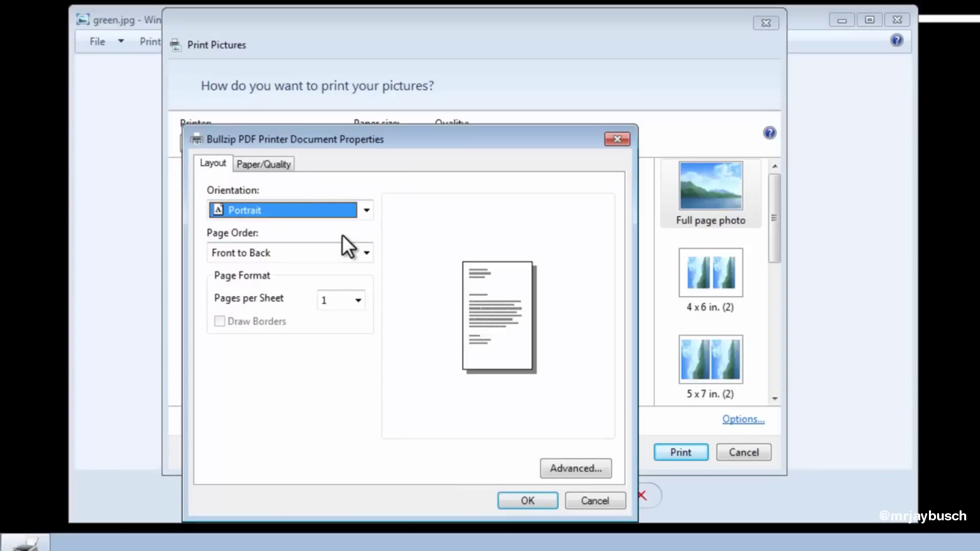
left_click(244, 209)
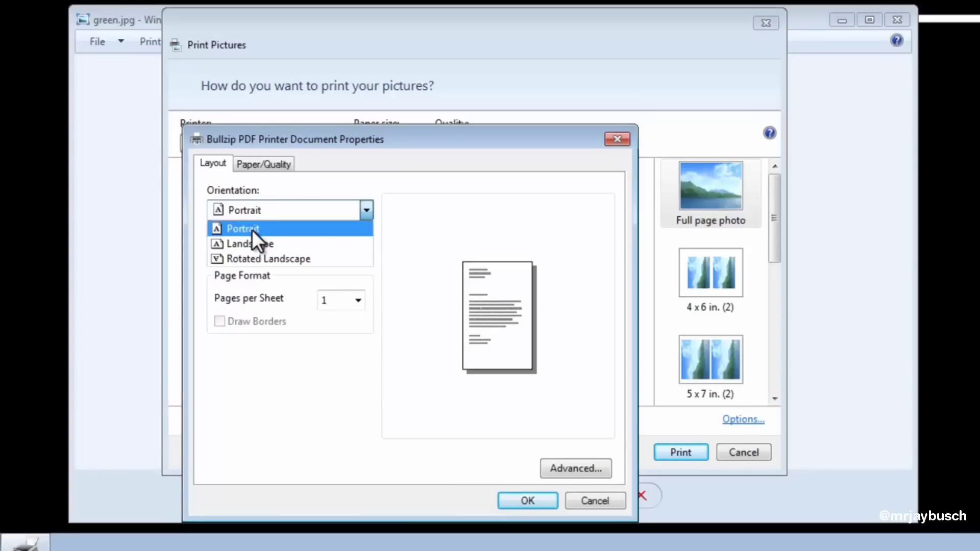
left_click(249, 241)
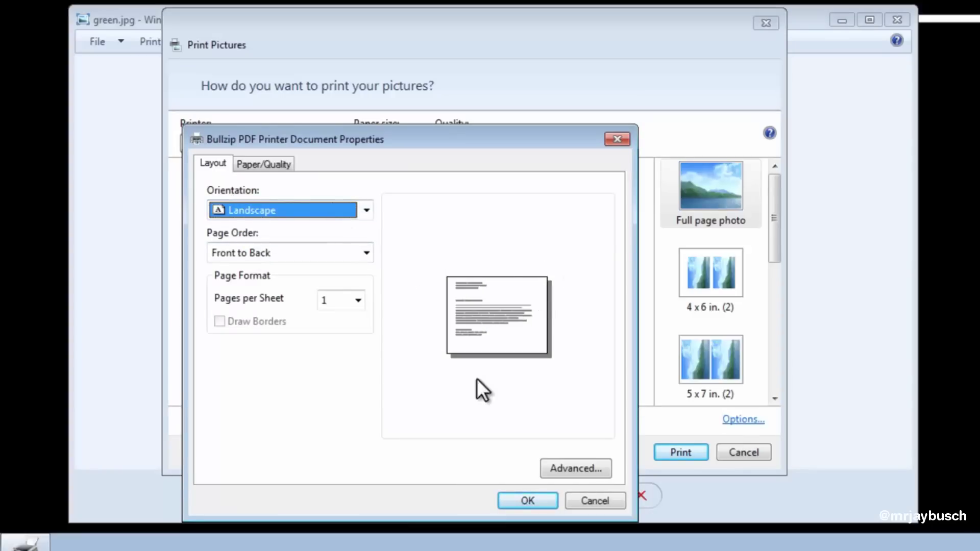
left_click(315, 213)
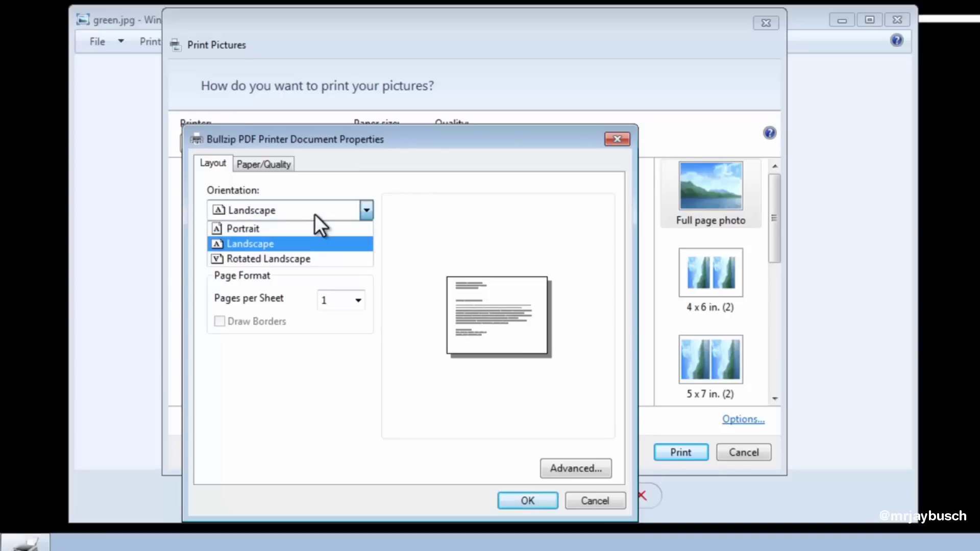
left_click(280, 228)
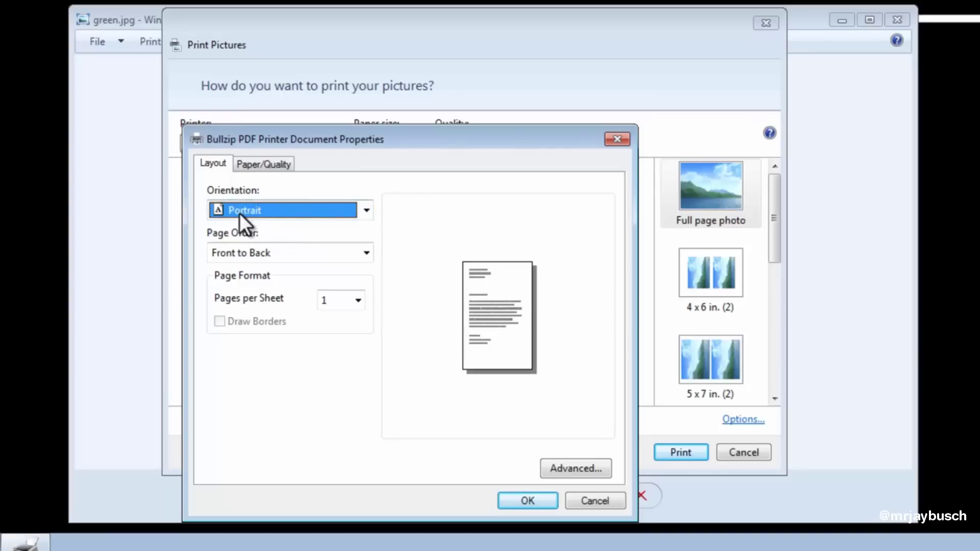
left_click(526, 500)
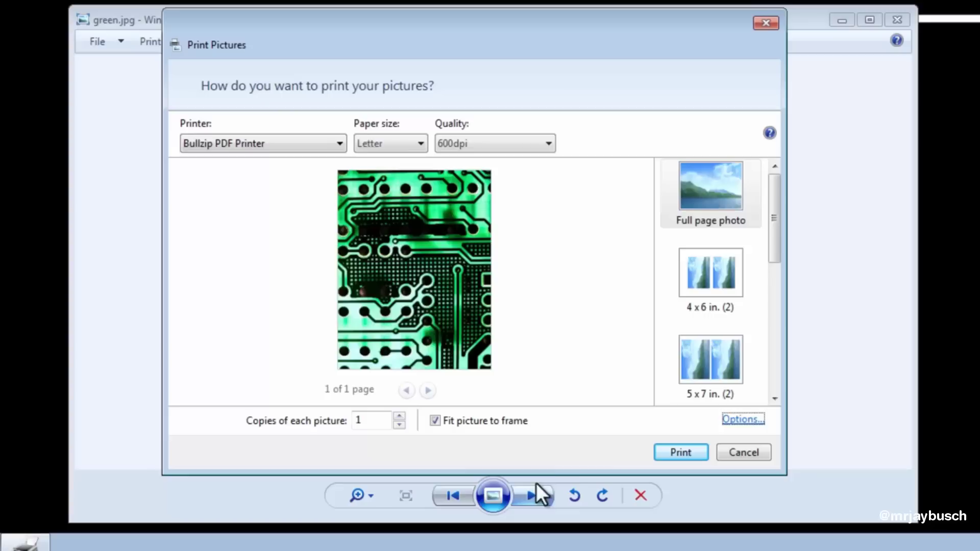
Step: Print green.jpg to Bullzip with the output file named Desktop\coolgreen.pdf
left_click(676, 451)
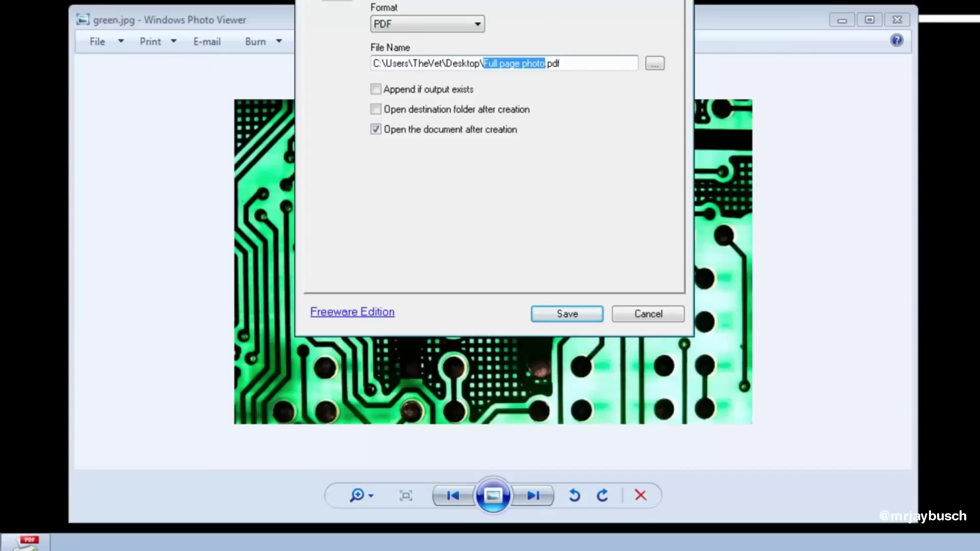
left_click_drag(463, 62, 461, 68)
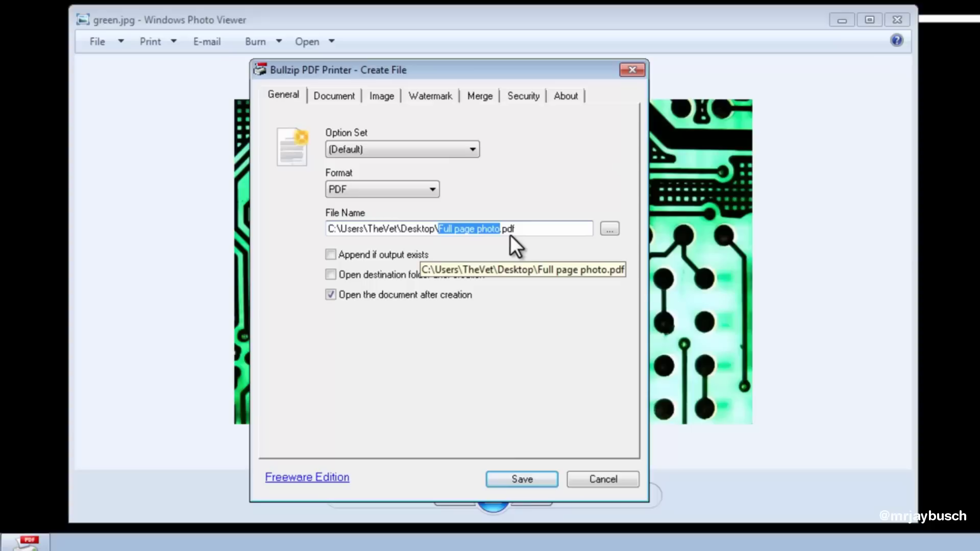
type("cool")
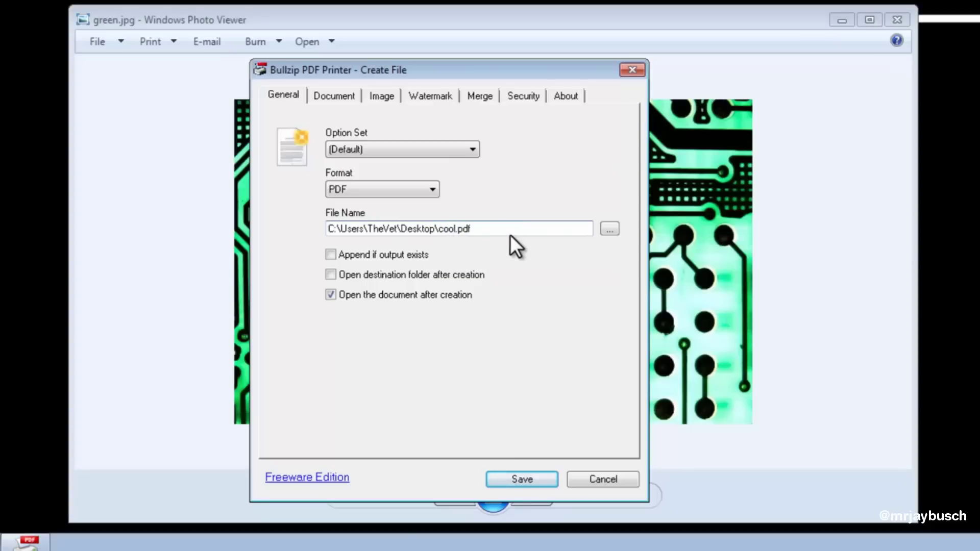
type("green")
double_click(421, 228)
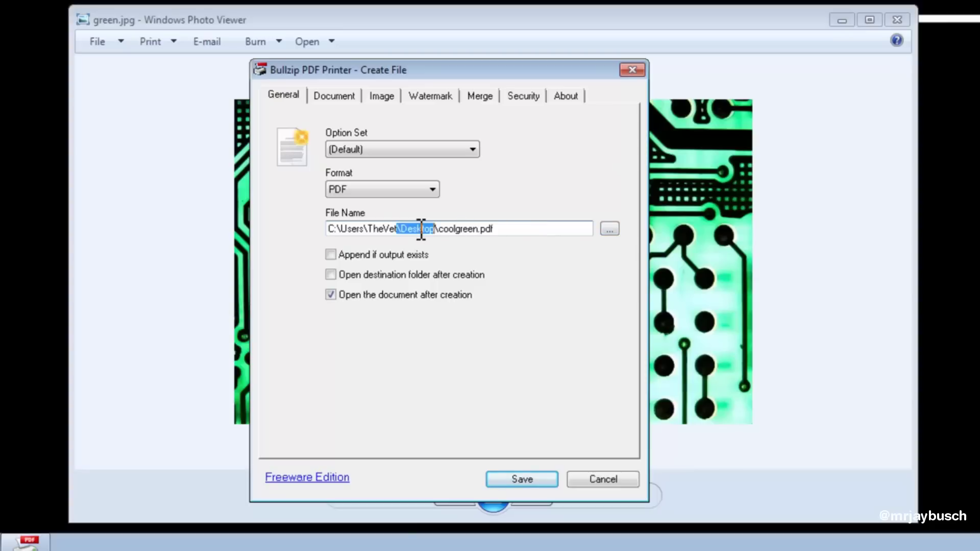
left_click(506, 231)
Step: Inspect the Author and Title fields in Bullzip's Document settings
left_click(329, 95)
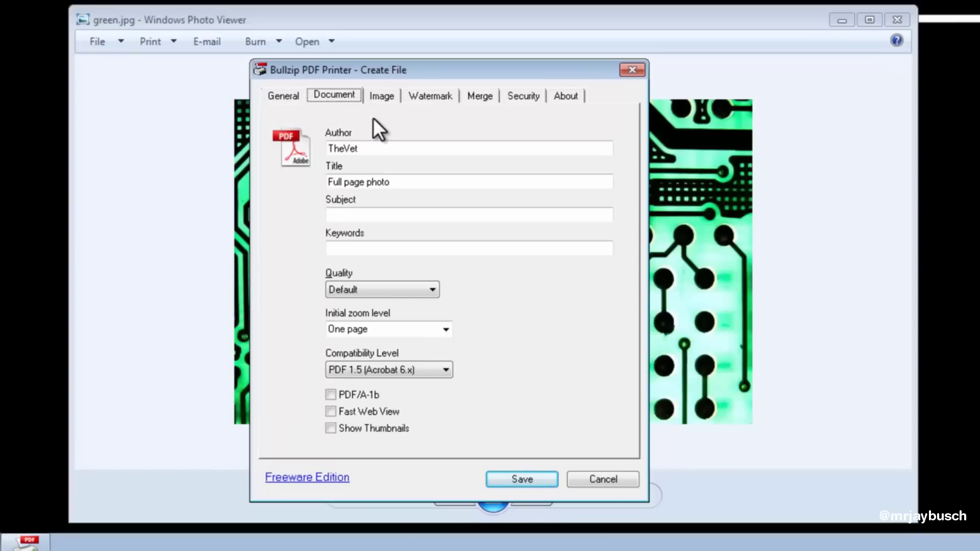
left_click(372, 149)
key("Home")
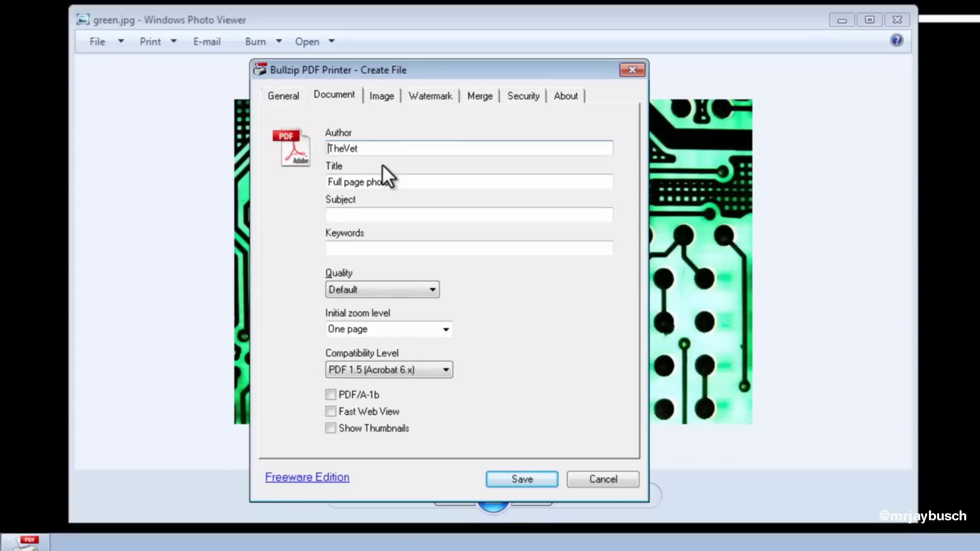
left_click(329, 182)
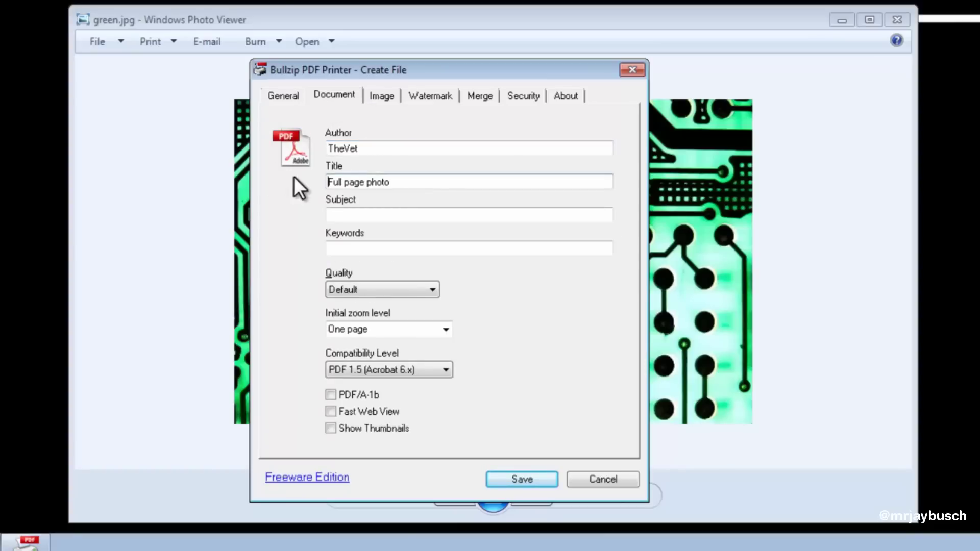
Step: Check the Image, Watermark and Security settings, then return to the General output settings
left_click(378, 97)
left_click(431, 96)
left_click(387, 145)
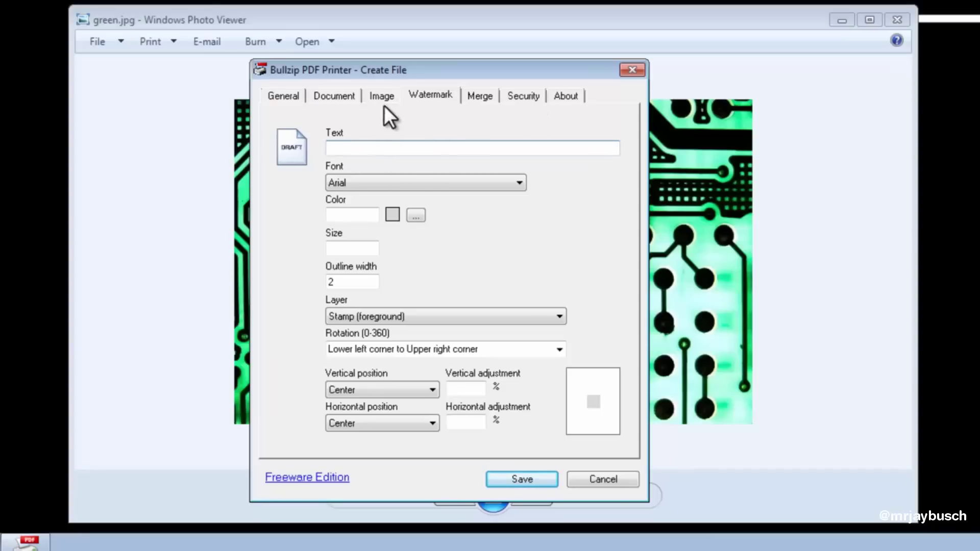
left_click(525, 96)
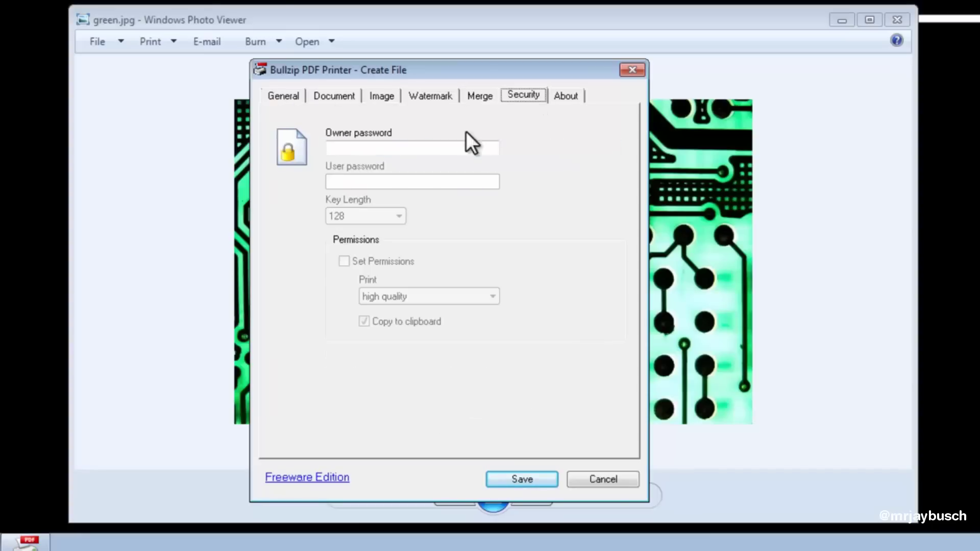
left_click(378, 149)
left_click(284, 95)
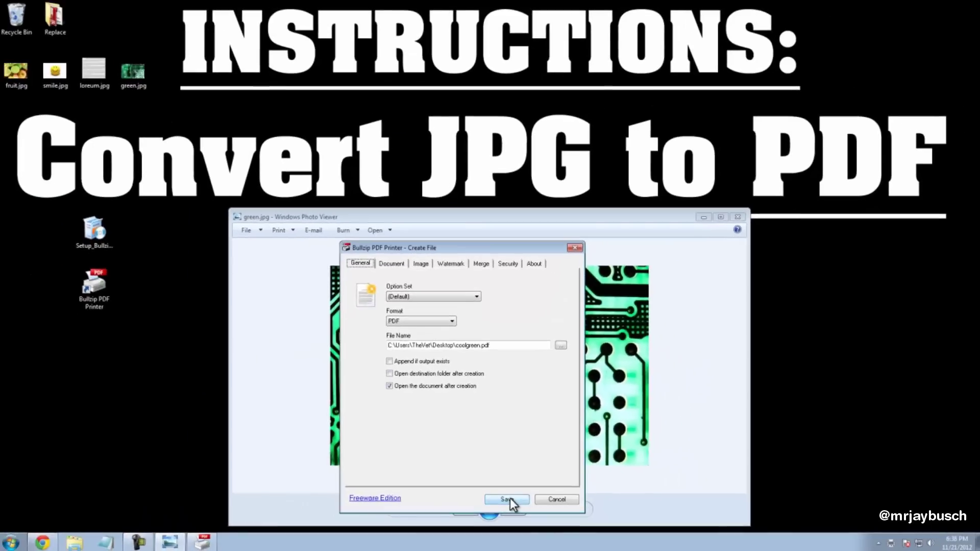
Step: Create coolgreen.pdf, close it in Adobe Reader, check its properties, and bring Chrome back up
left_click(507, 499)
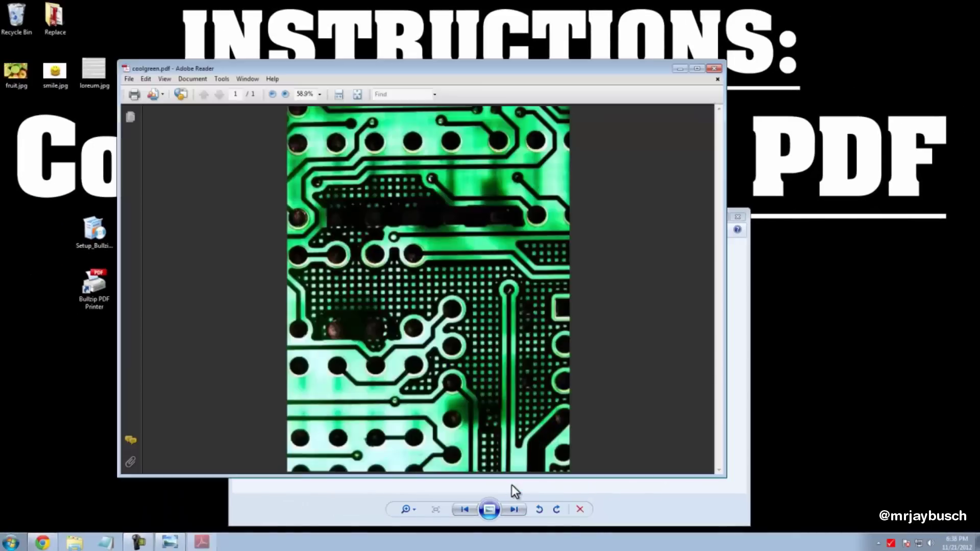
left_click(714, 68)
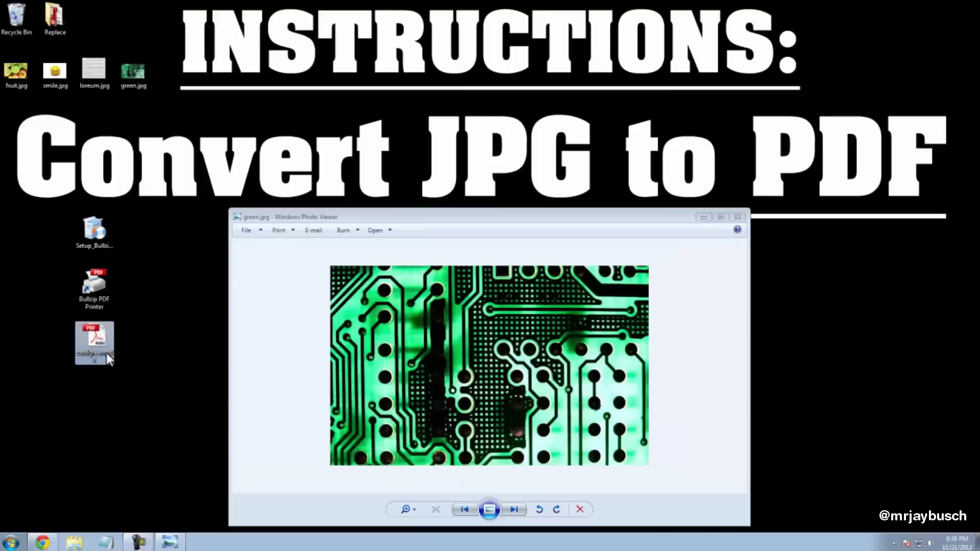
right_click(106, 353)
left_click(133, 327)
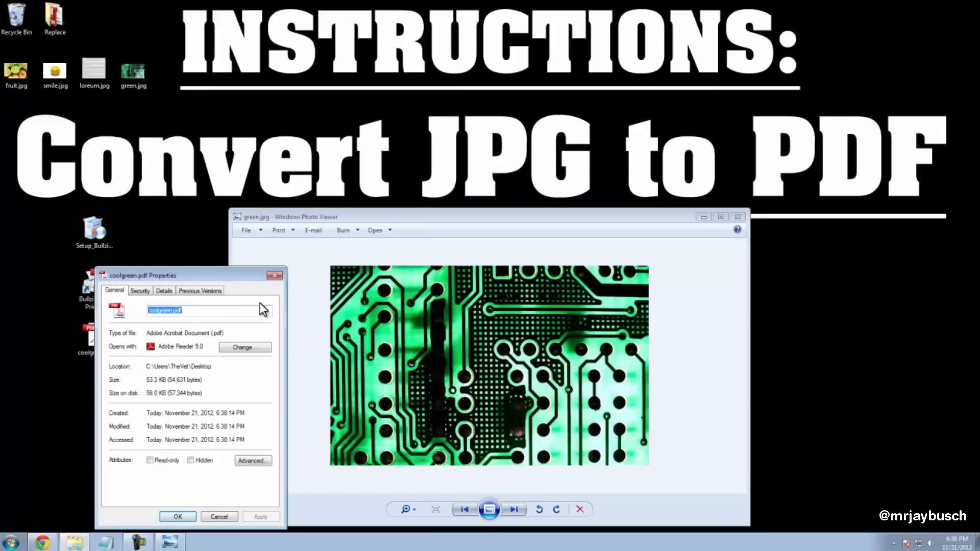
left_click(275, 276)
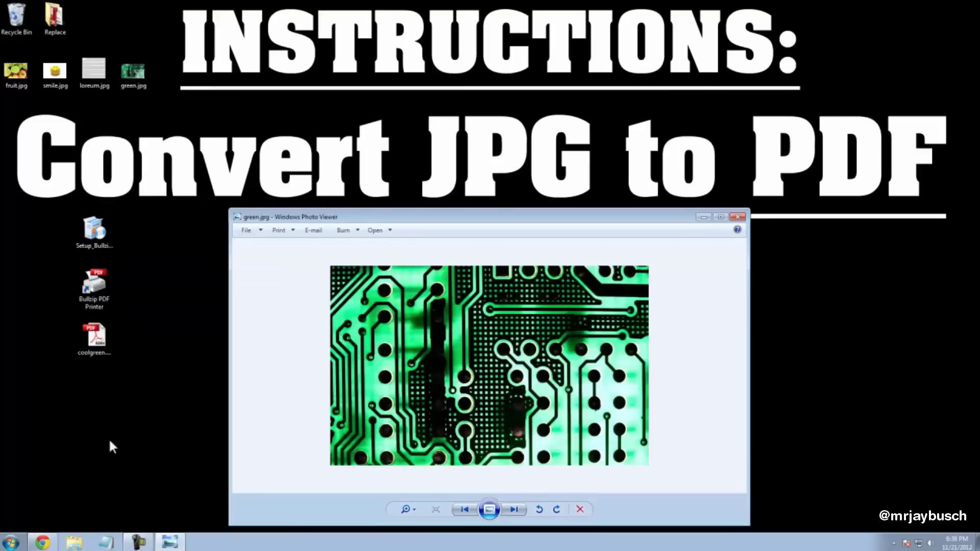
left_click(43, 543)
Step: Open the 'Adobe - Adobe Reader' result to reach the get.adobe.com/reader download page
left_click(284, 92)
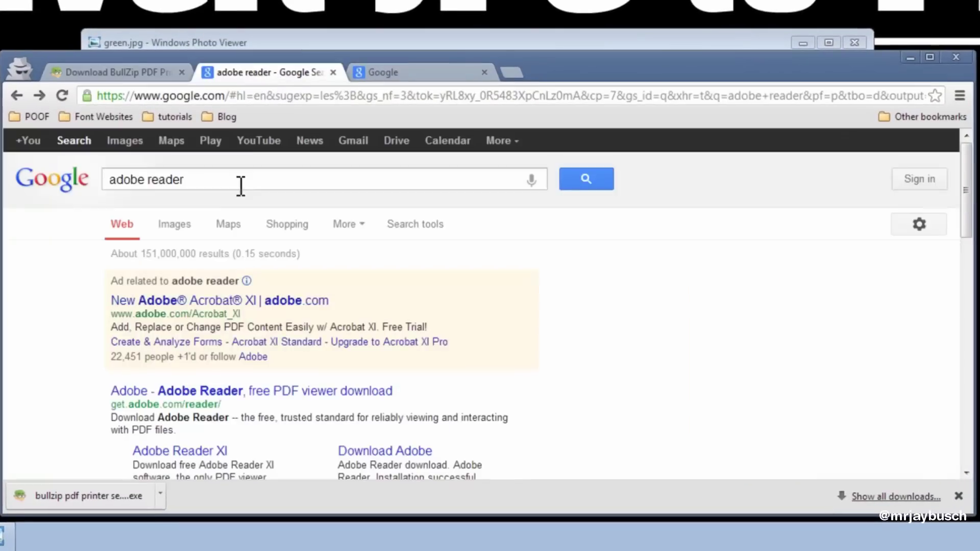
left_click(195, 179)
key("ctrl+a")
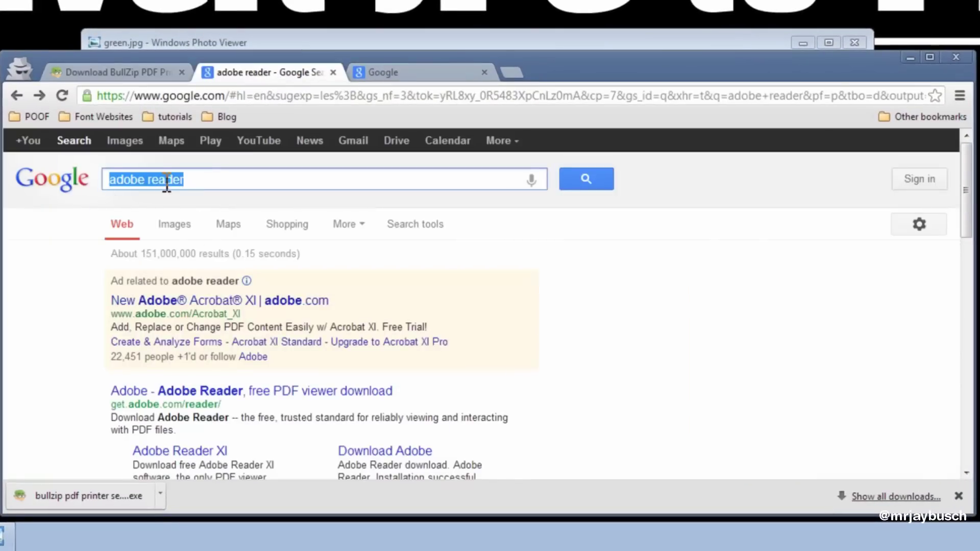
left_click(190, 392)
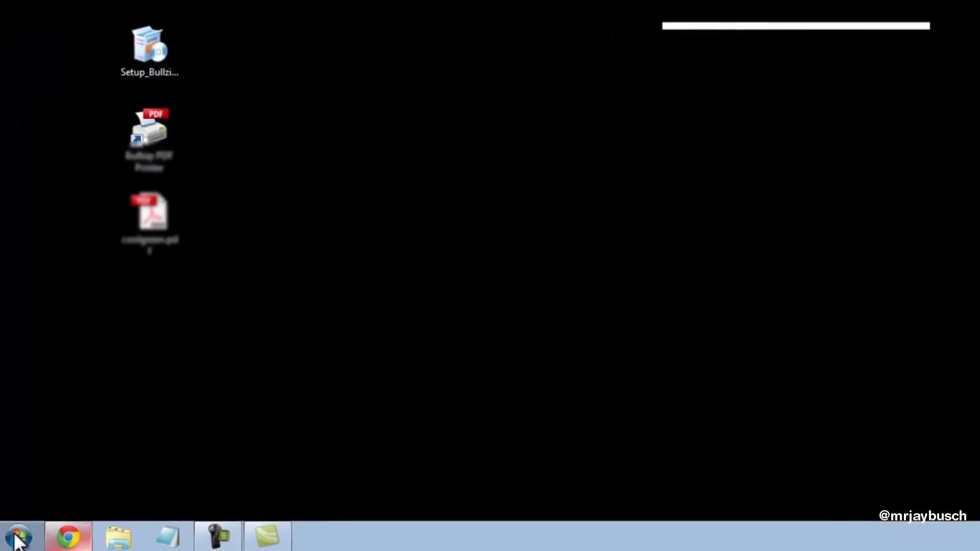
Step: Launch Paint by searching 'paint' from the Start menu
left_click(21, 533)
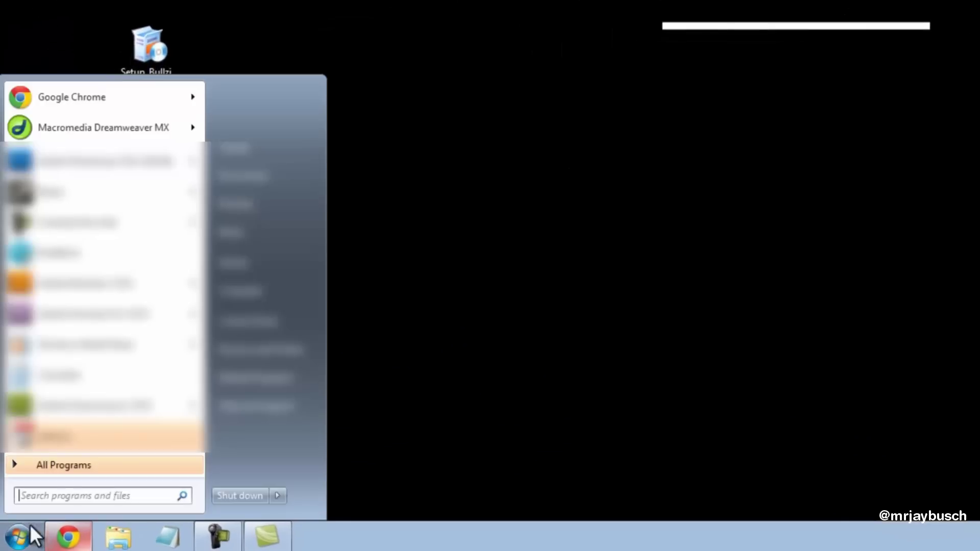
type("paint")
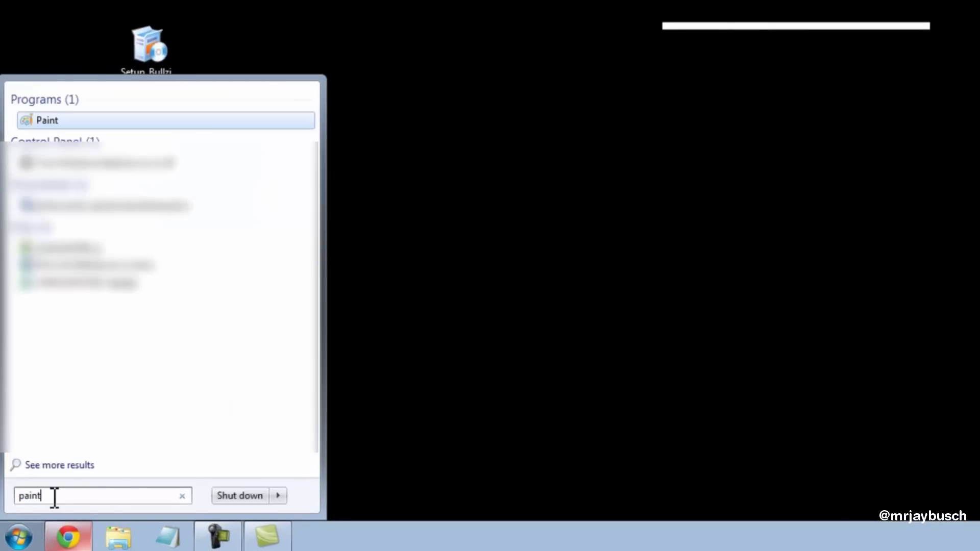
left_click(47, 123)
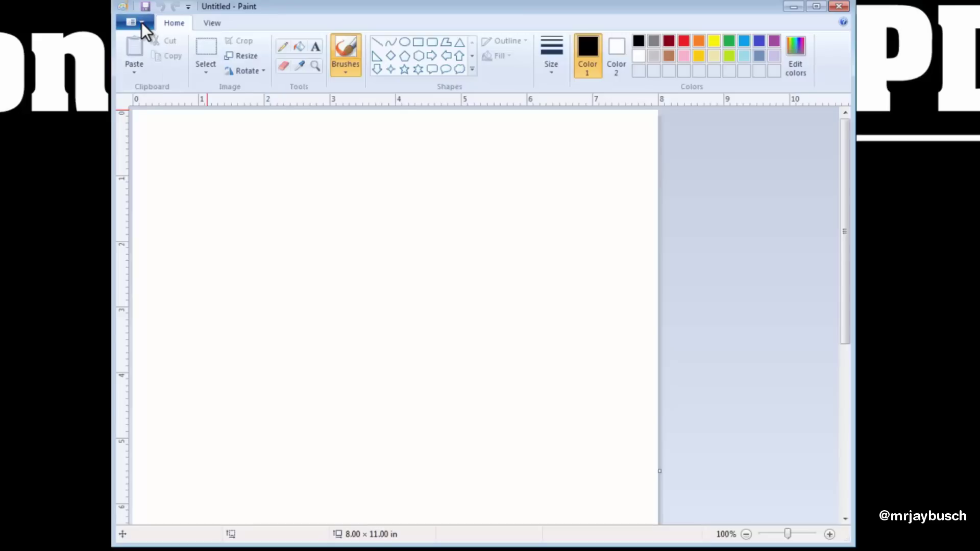
Step: Enter a width of 8.5 inches in Image Properties (Ctrl+E)
key("ctrl+e")
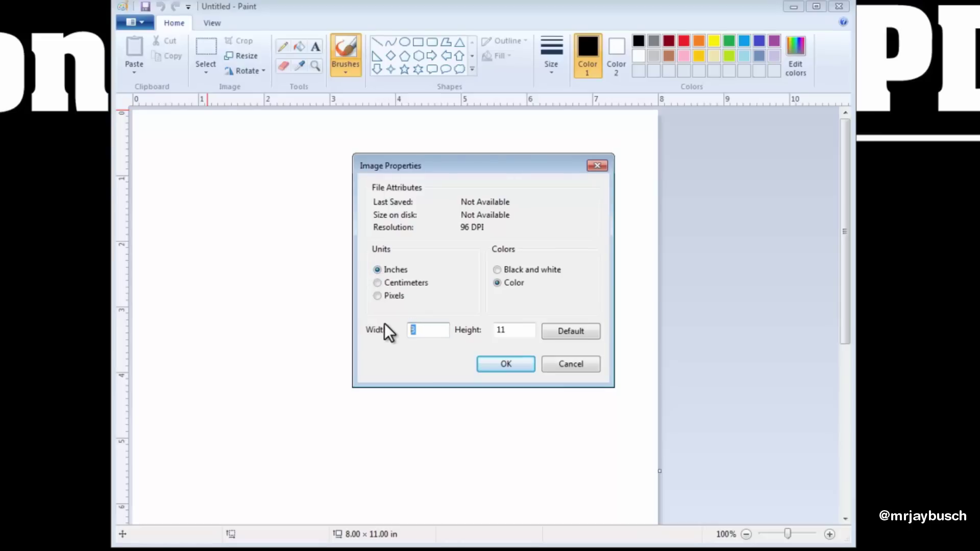
type("8.5")
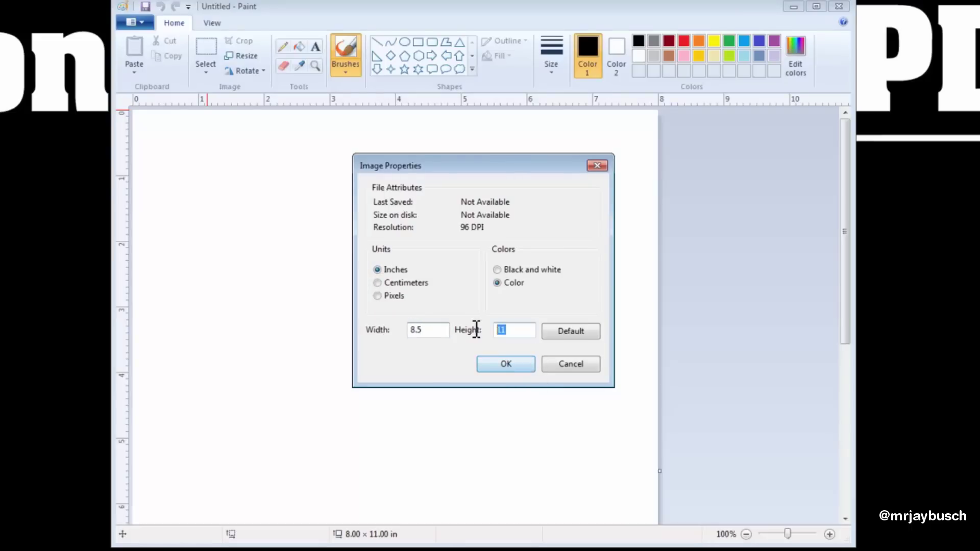
Step: Apply the 8.5 in width, zoom out to 50%, and switch to rectangular selection
left_click(507, 365)
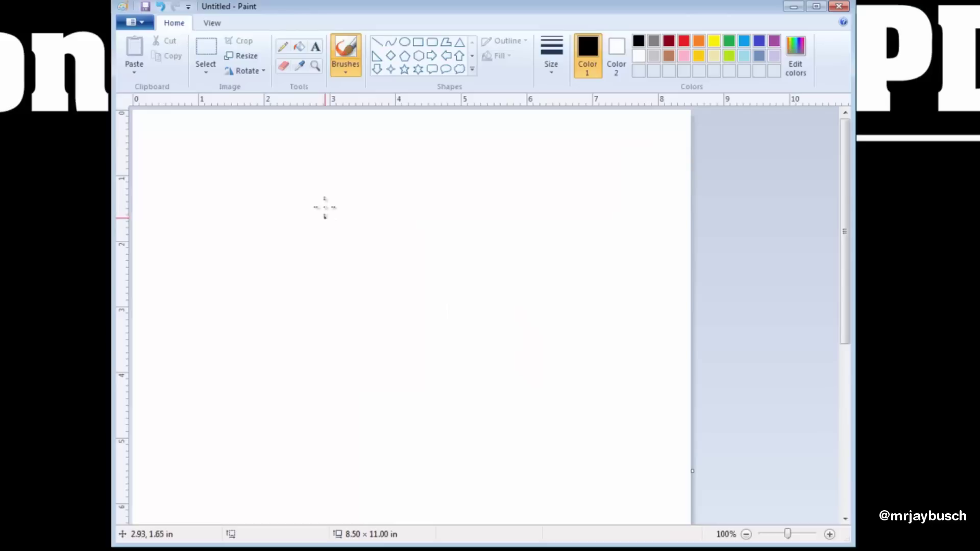
left_click(315, 65)
right_click(378, 315)
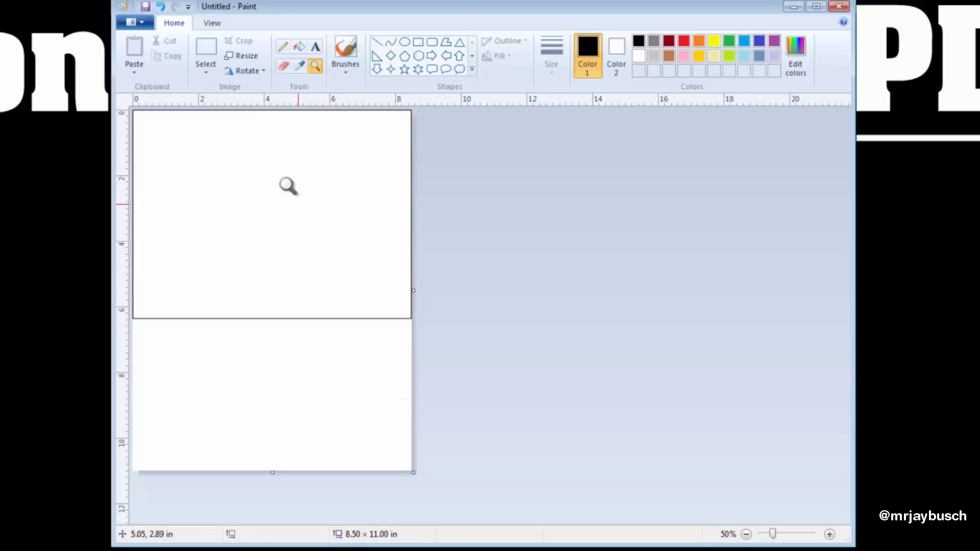
left_click(207, 57)
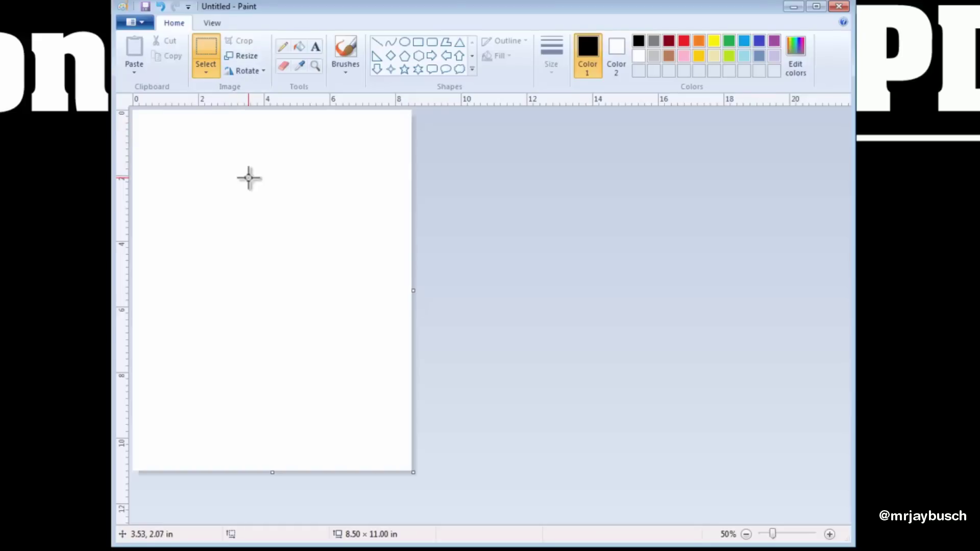
Step: Paste loreum.jpg from file onto the page and drag it down and right
left_click(133, 74)
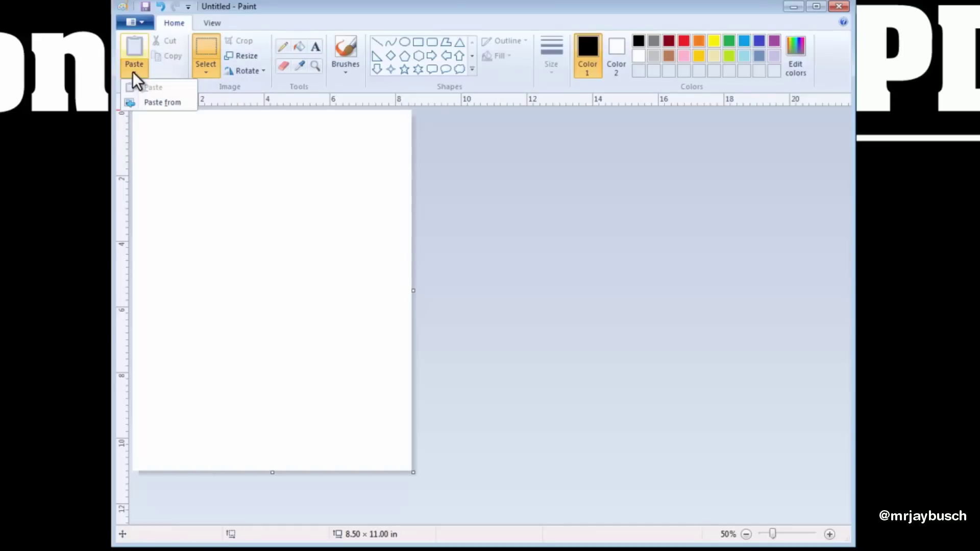
left_click(155, 103)
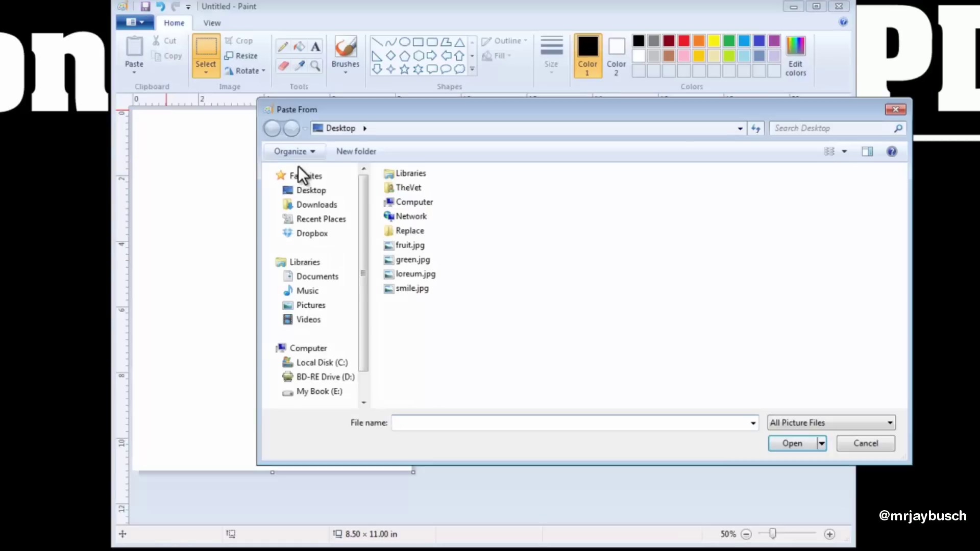
left_click(418, 274)
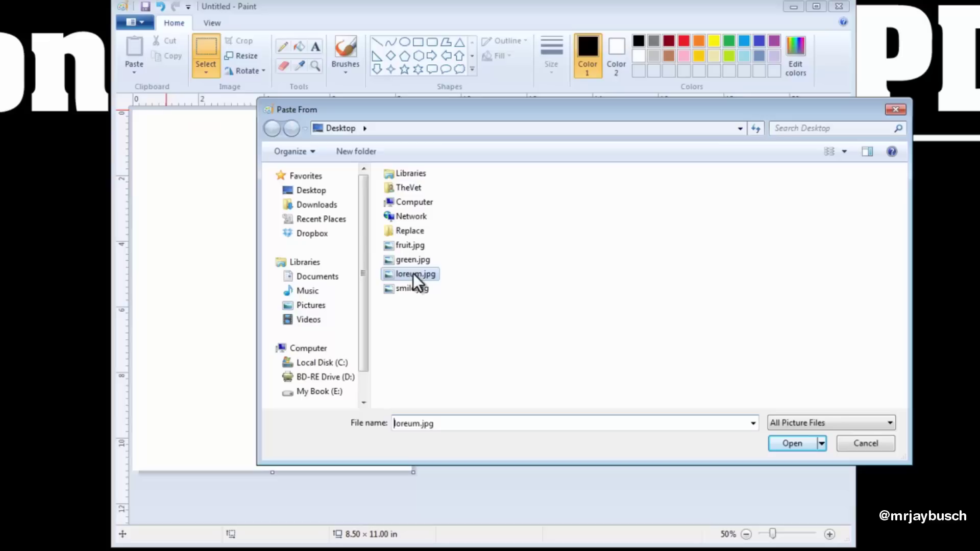
left_click(786, 440)
left_click_drag(256, 203, 283, 267)
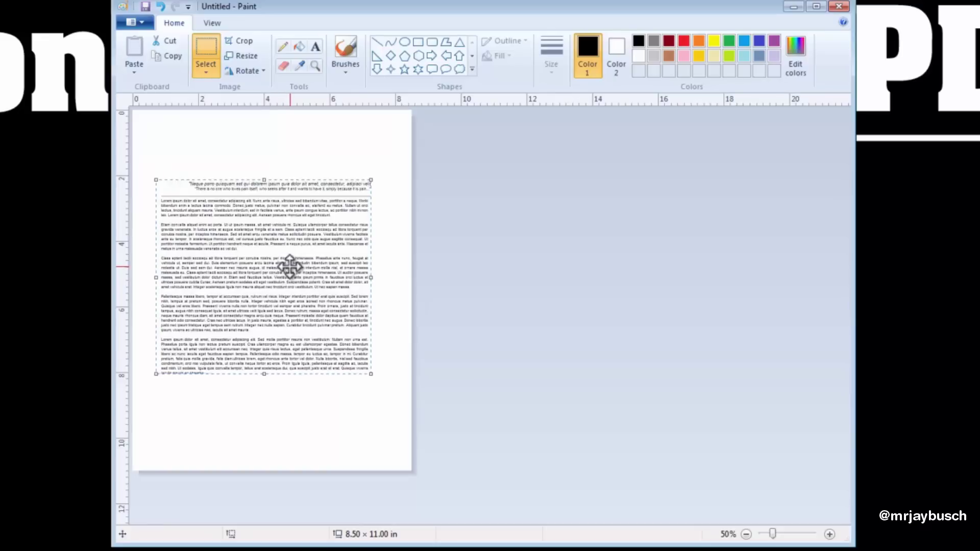
Step: Resize the text image to 120% and nudge it into position
right_click(271, 258)
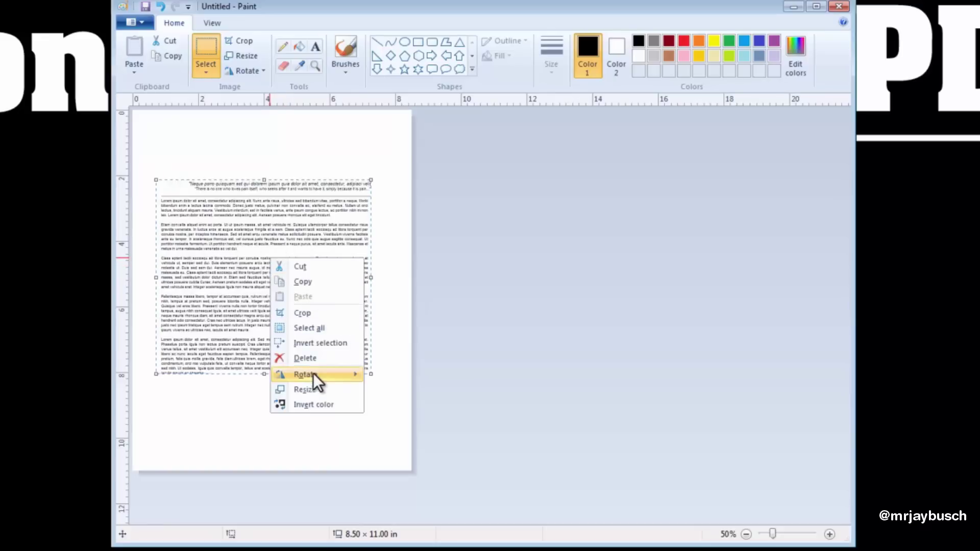
left_click(305, 390)
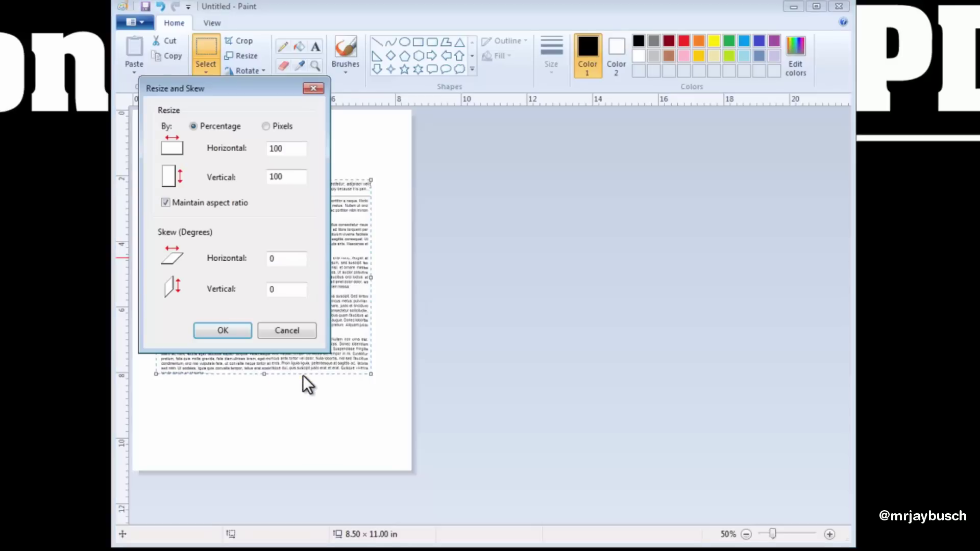
left_click_drag(253, 106, 559, 129)
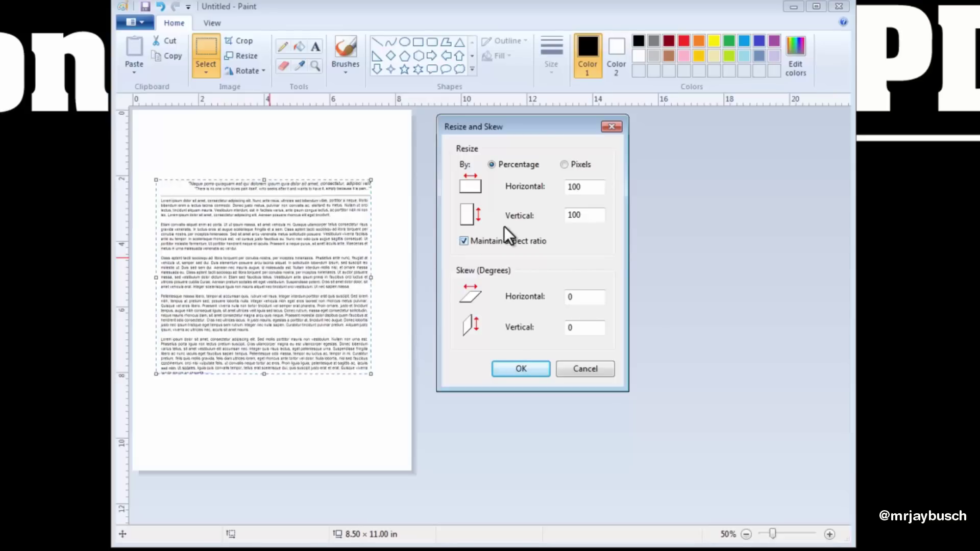
left_click_drag(584, 186, 531, 182)
type("120")
left_click(523, 368)
left_click_drag(284, 291, 279, 313)
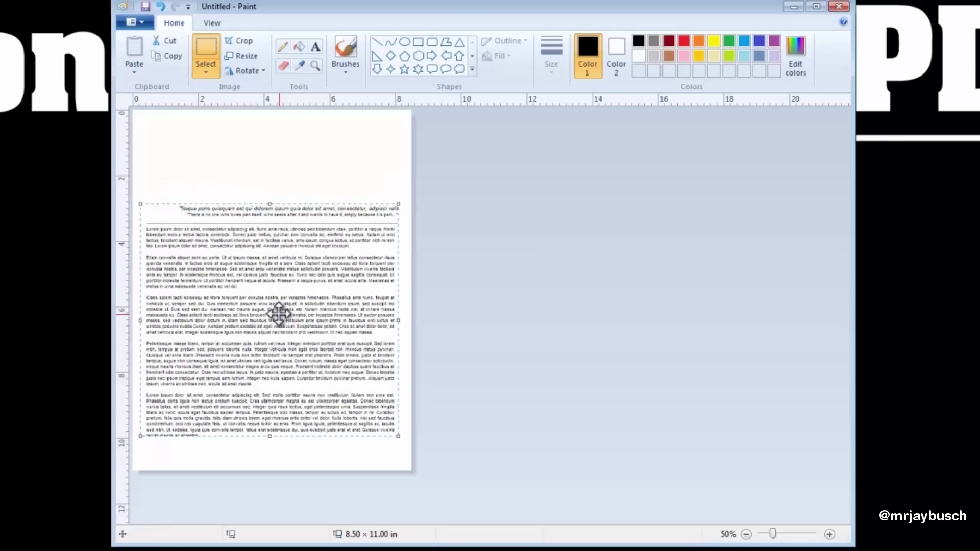
Step: Paste smile.jpg from file onto the page
left_click(135, 73)
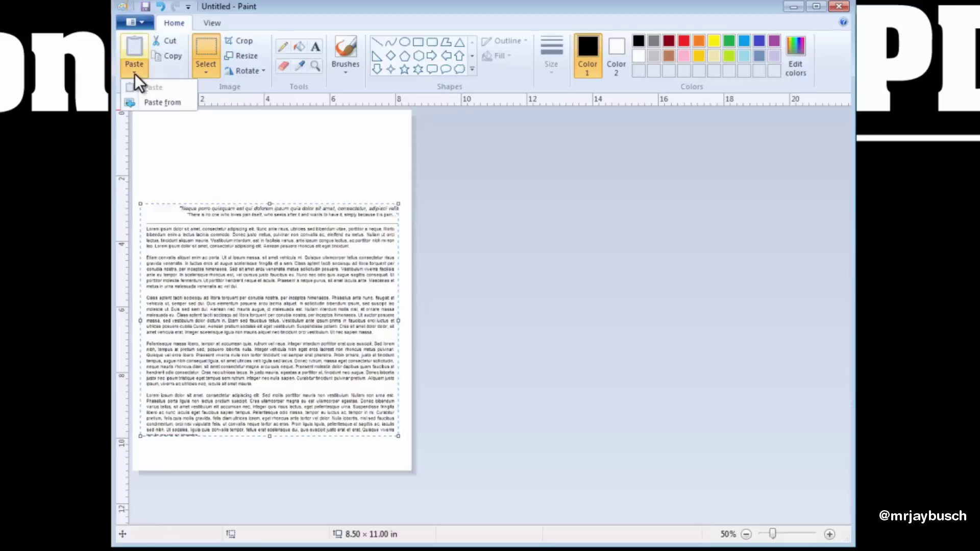
left_click(152, 106)
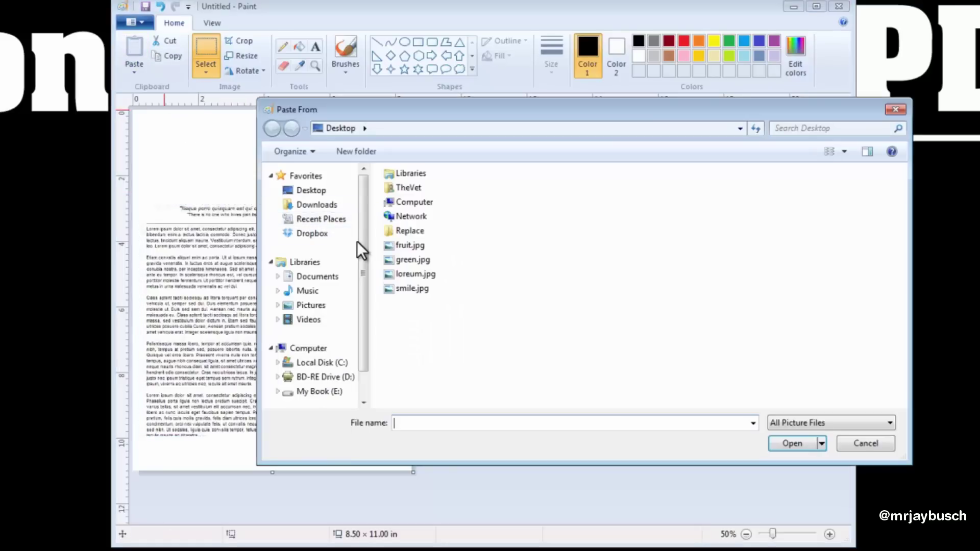
left_click(411, 288)
left_click(792, 443)
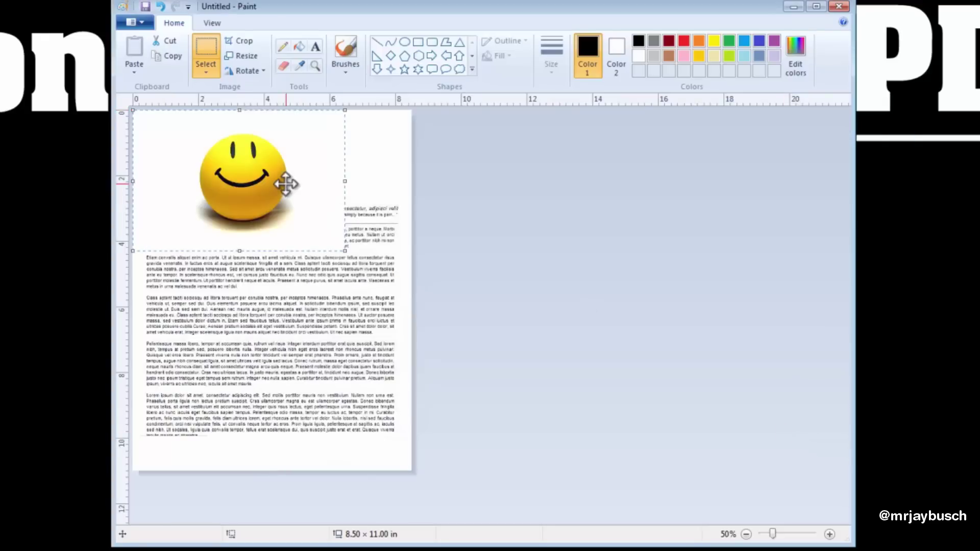
left_click_drag(250, 179, 236, 154)
Step: Shrink the smiley to 30% and move it to the page's top-right corner
right_click(301, 177)
left_click(348, 308)
type("30")
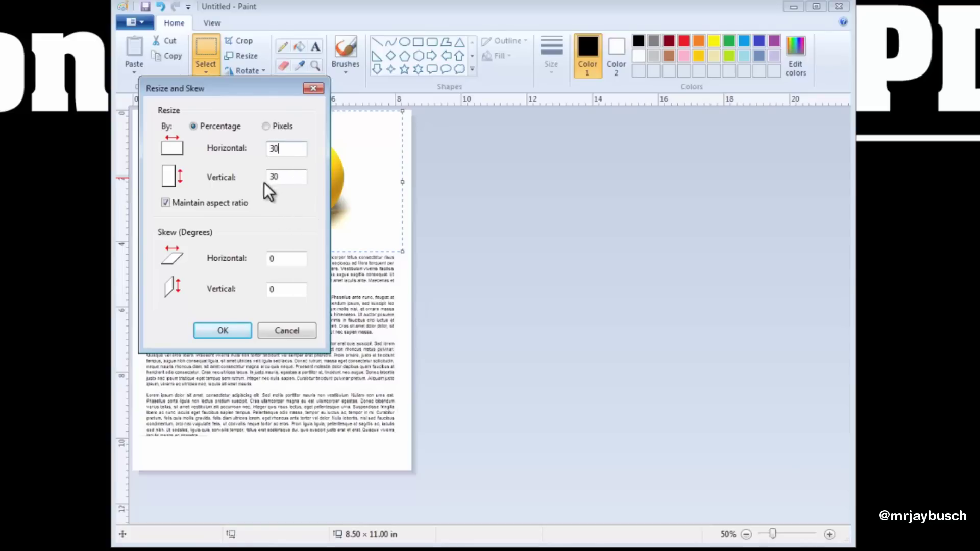
left_click(238, 329)
left_click_drag(223, 133, 384, 135)
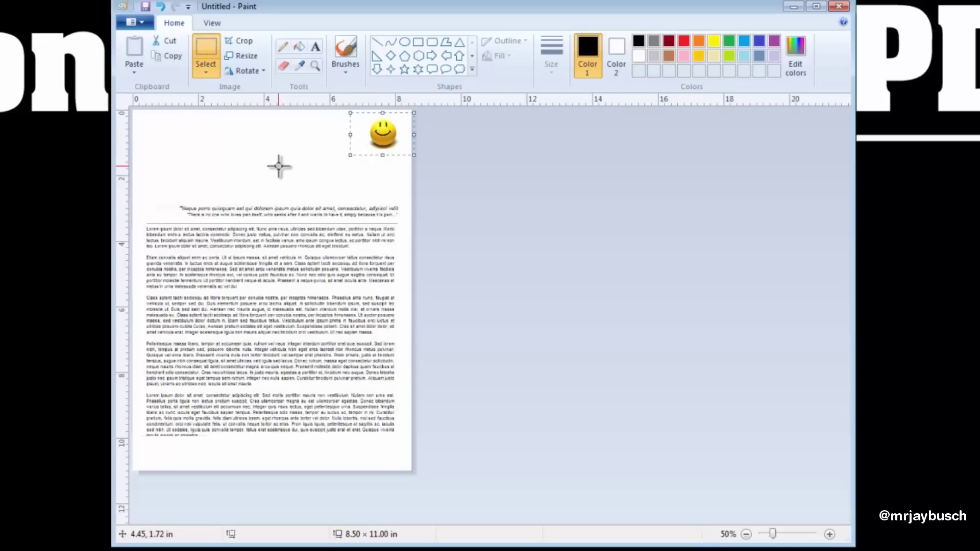
Step: Paste green.jpg from file onto the page
left_click(131, 71)
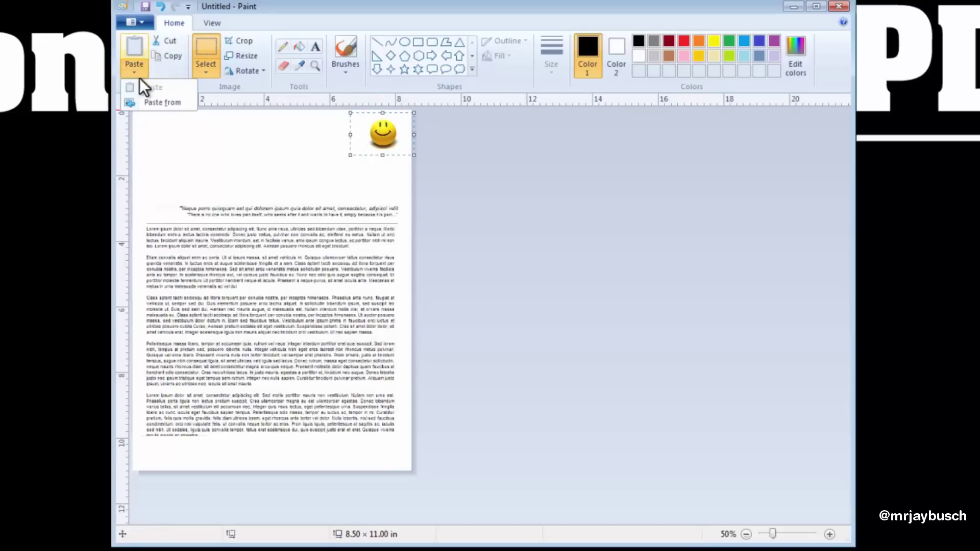
left_click(155, 102)
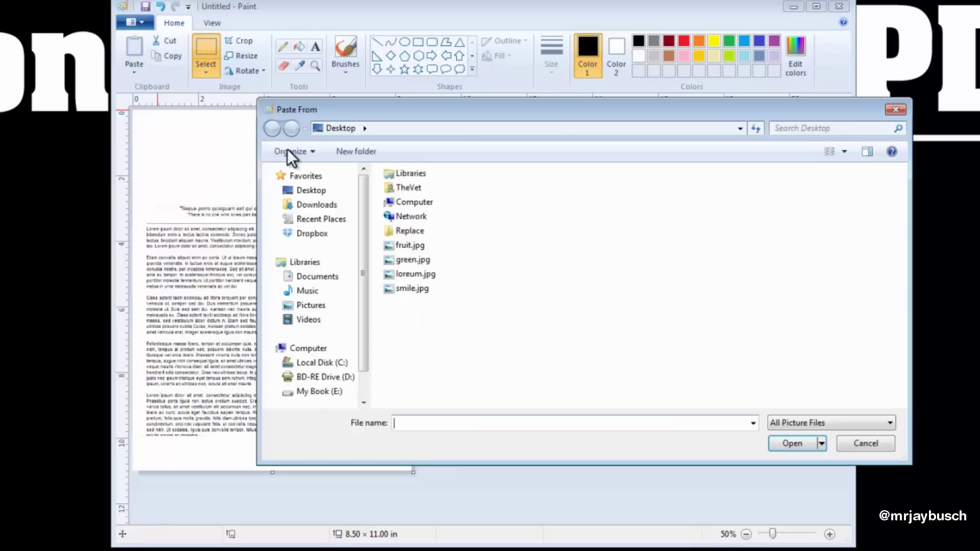
double_click(419, 260)
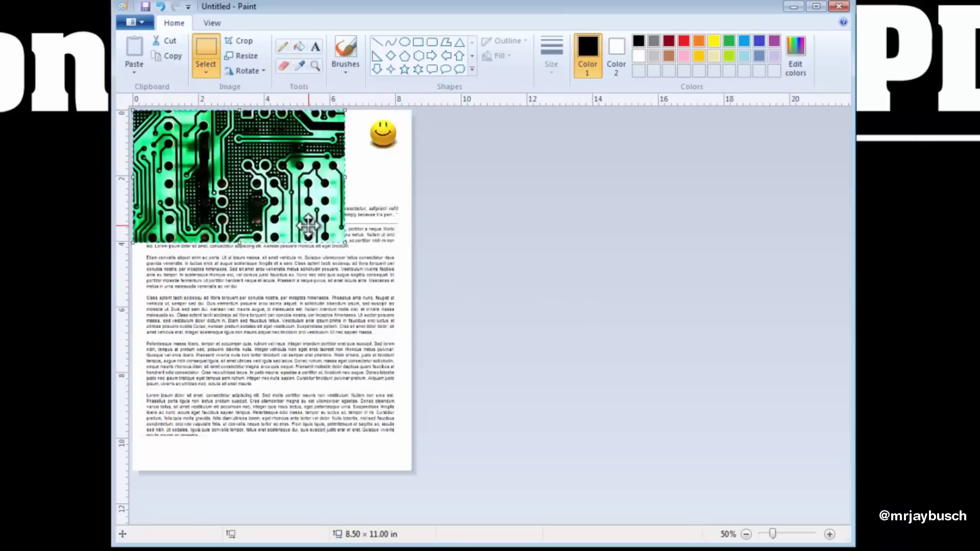
Step: Resize the circuit image to 50% and move it to the top centre
right_click(290, 202)
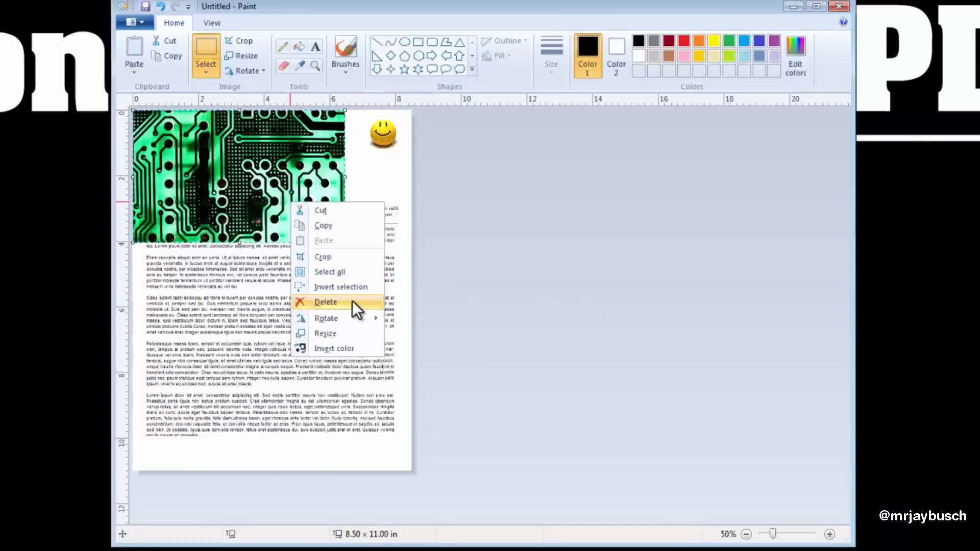
left_click(347, 330)
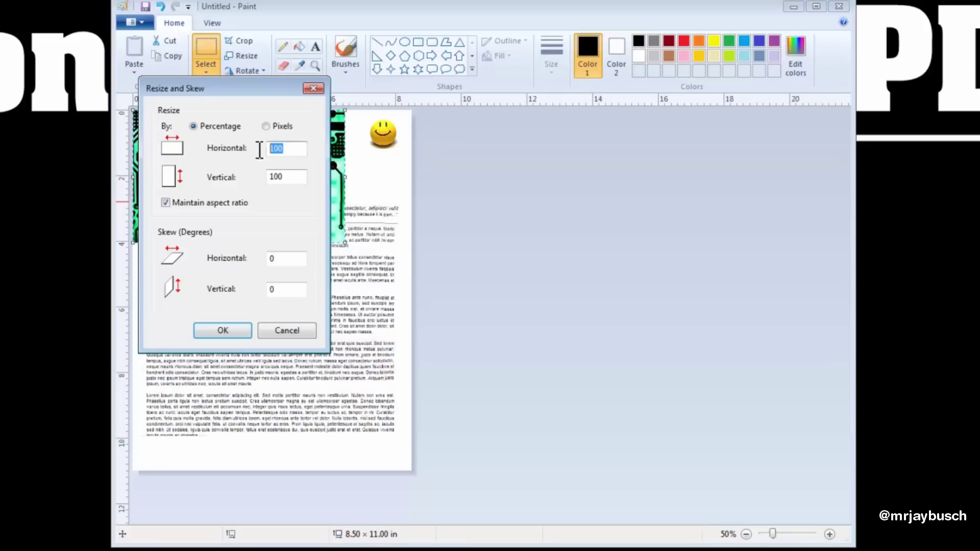
type("50")
left_click(242, 329)
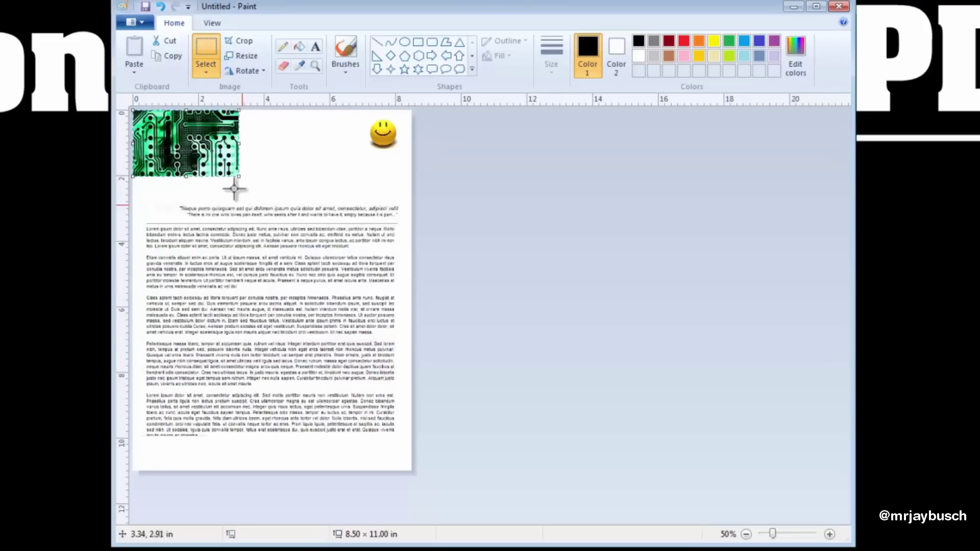
left_click_drag(180, 140, 263, 151)
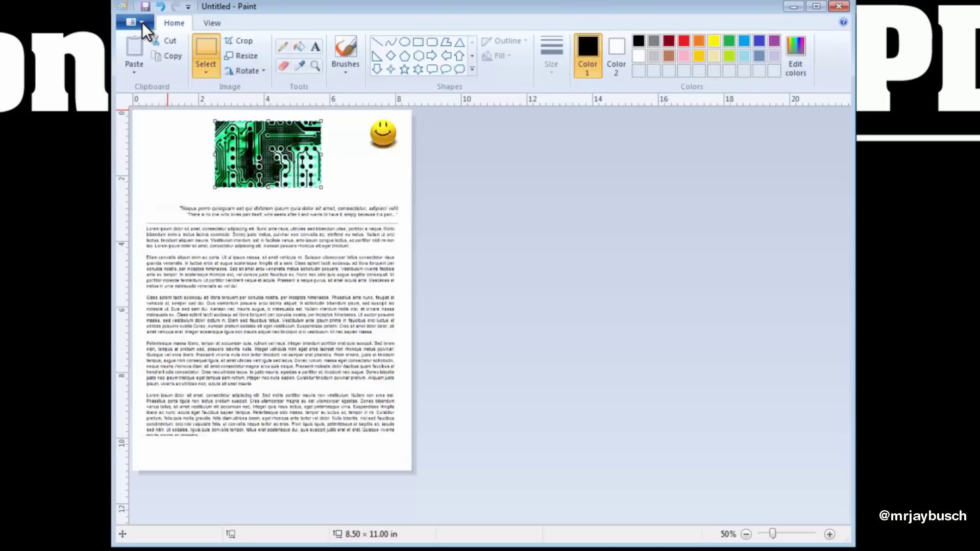
Step: Open the Print dialog with Ctrl+P and select Bullzip PDF Printer
key("ctrl+p")
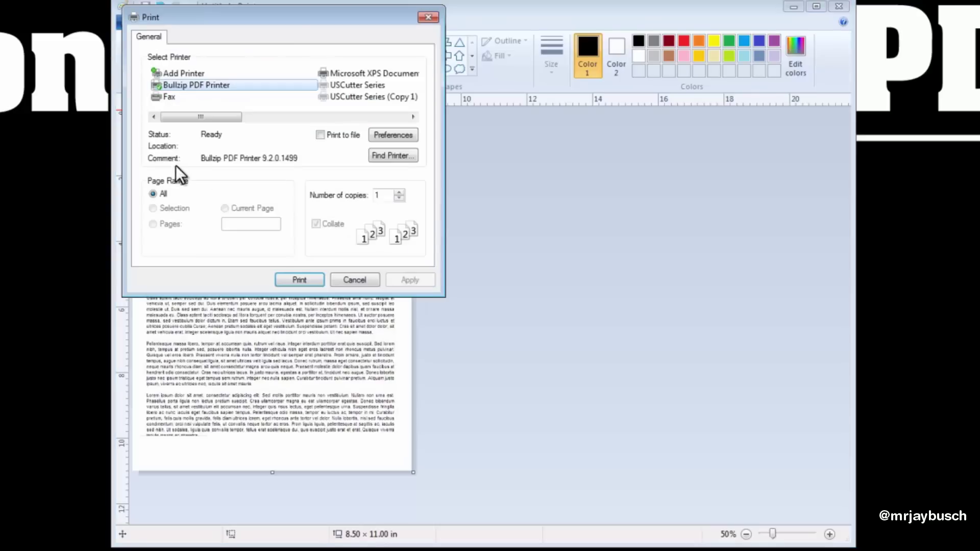
left_click_drag(307, 23, 479, 142)
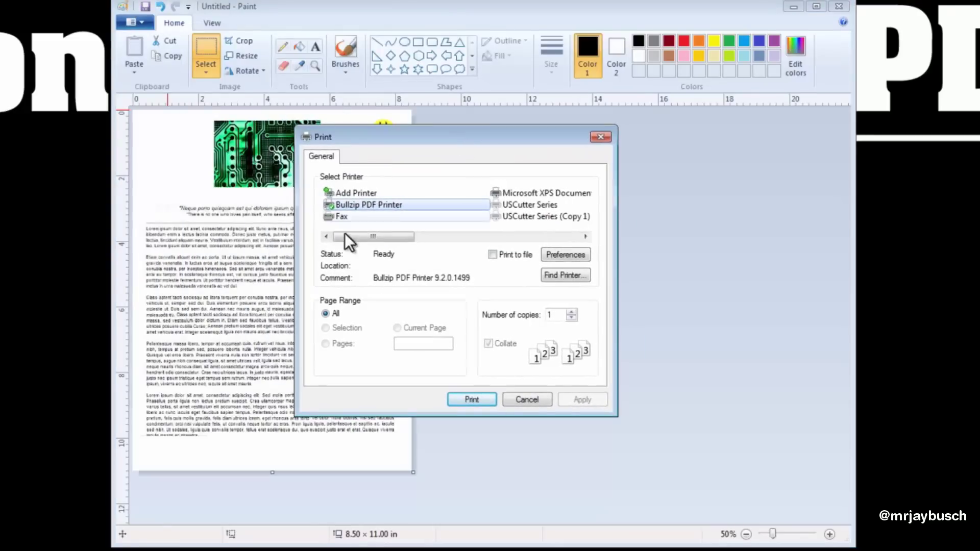
left_click(371, 206)
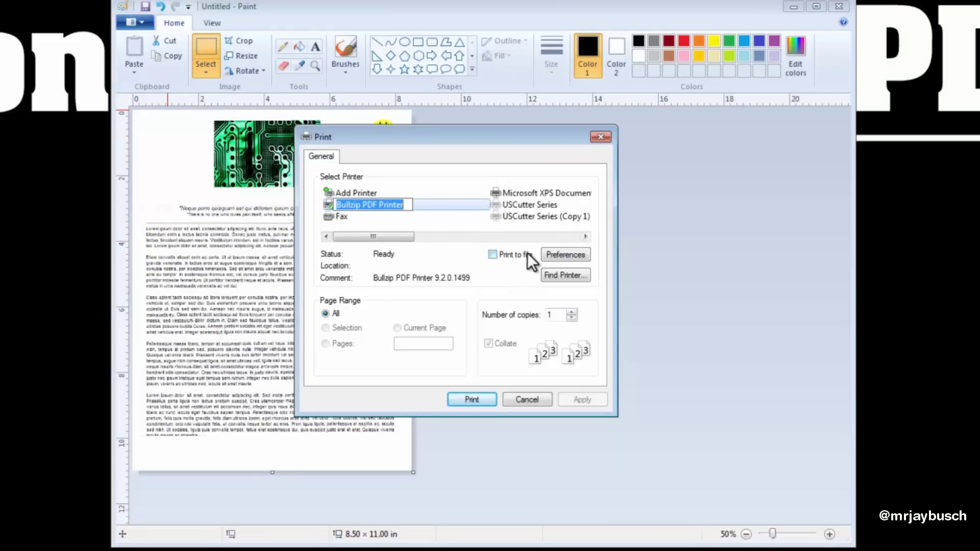
Step: Set the printer's page orientation to Portrait and apply the settings
left_click(566, 253)
left_click(465, 247)
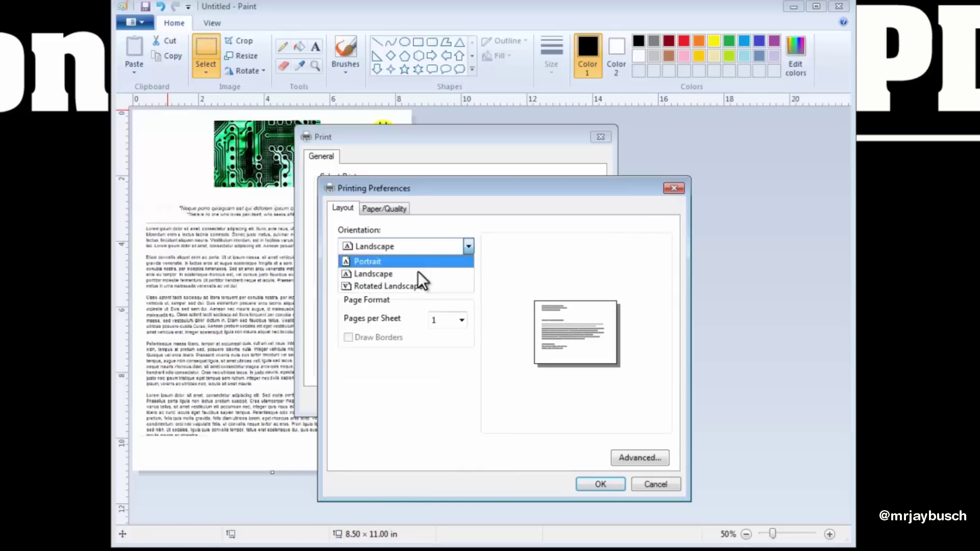
left_click(408, 258)
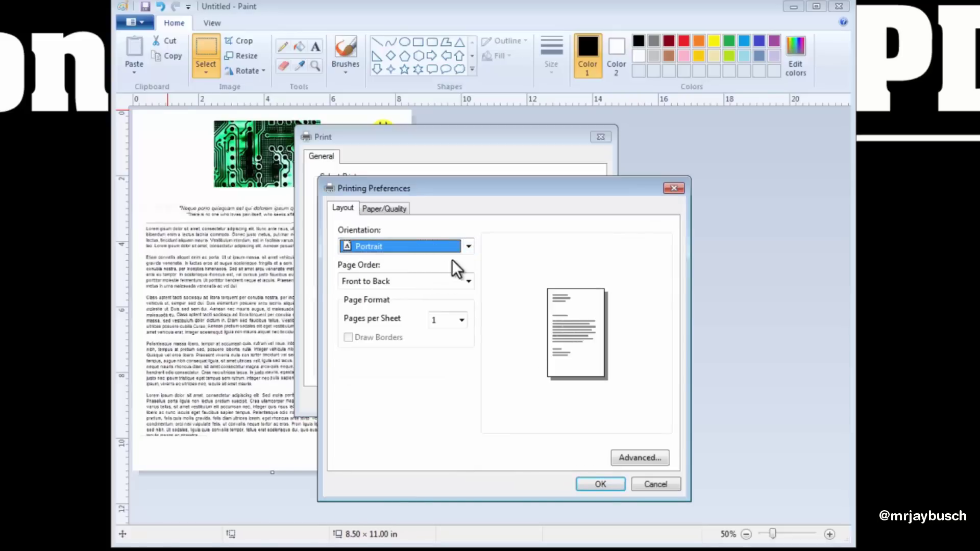
left_click(600, 482)
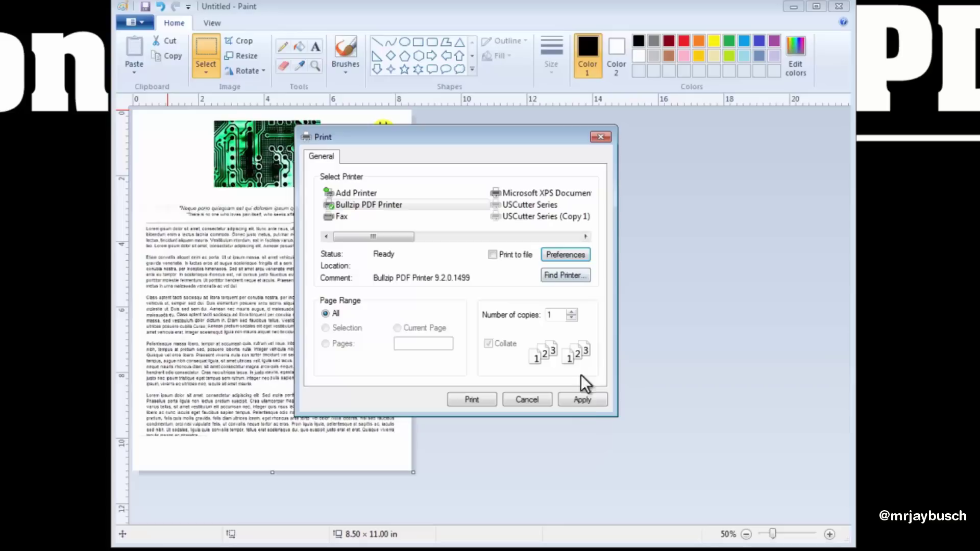
left_click(584, 398)
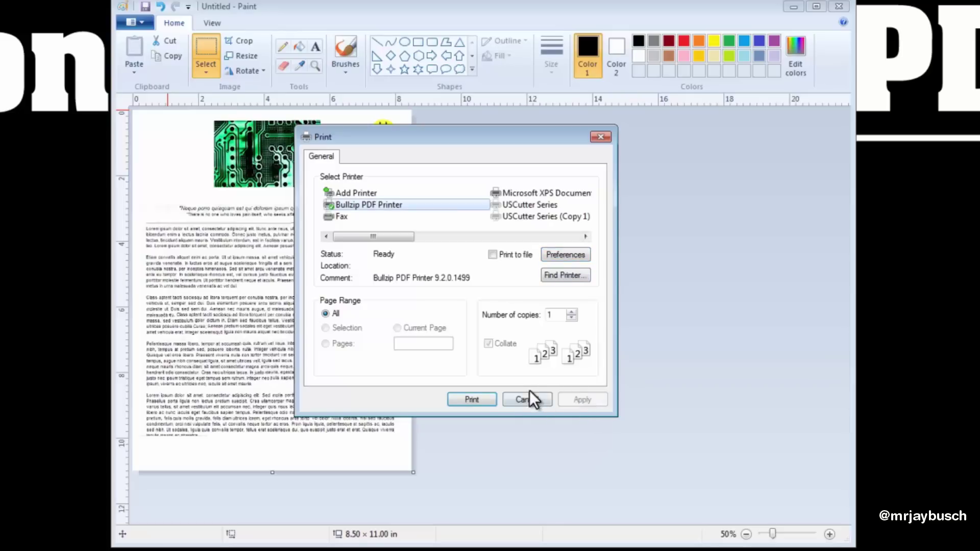
Step: Print to Bullzip and name the output finalPDF.pdf in the Desktop folder
left_click(477, 401)
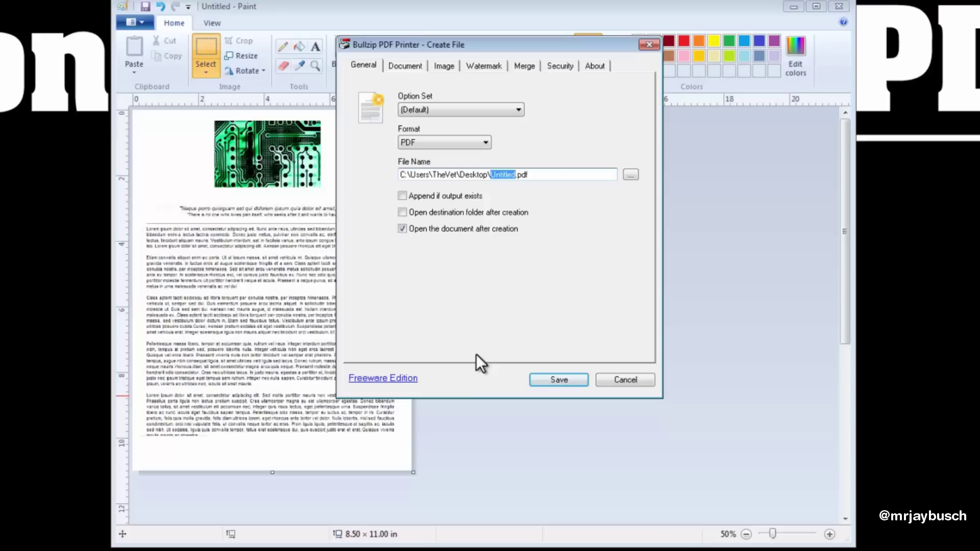
left_click_drag(488, 47, 481, 114)
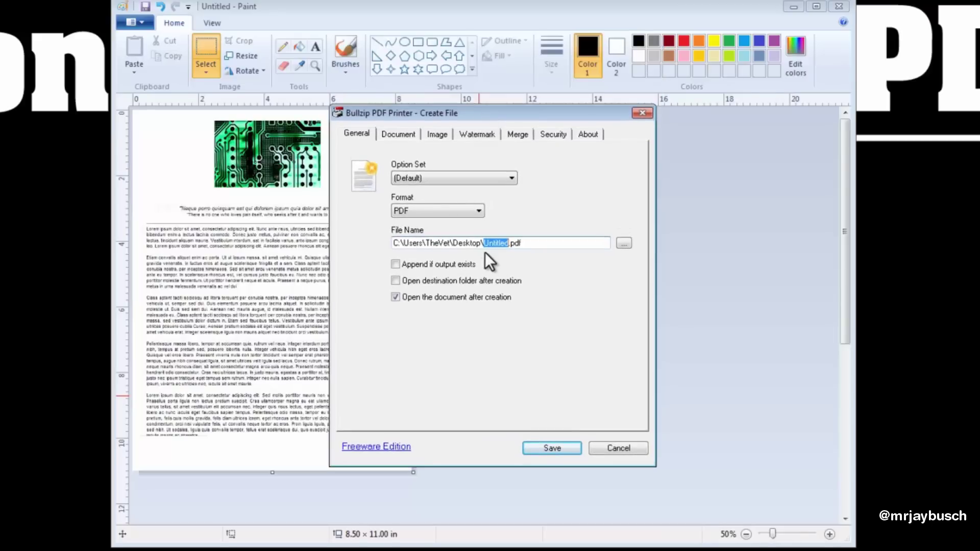
type("inalPDF")
double_click(464, 243)
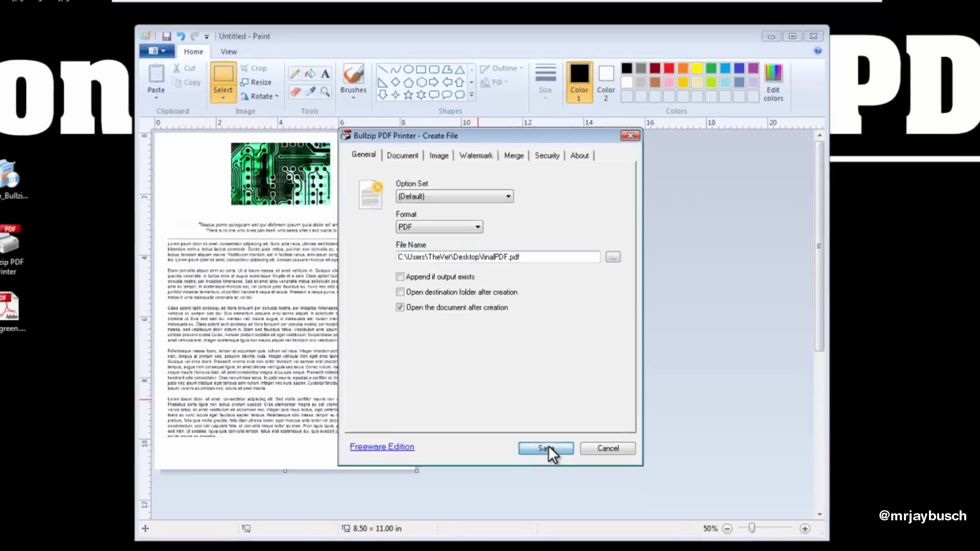
Step: Save finalPDF.pdf, close Reader, then reopen it from the desktop and close it again
left_click(551, 447)
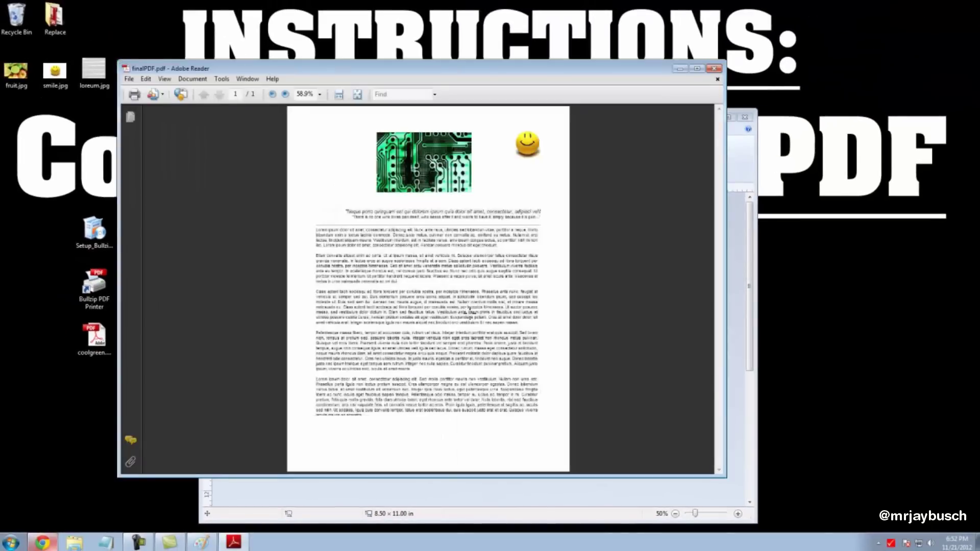
left_click(713, 68)
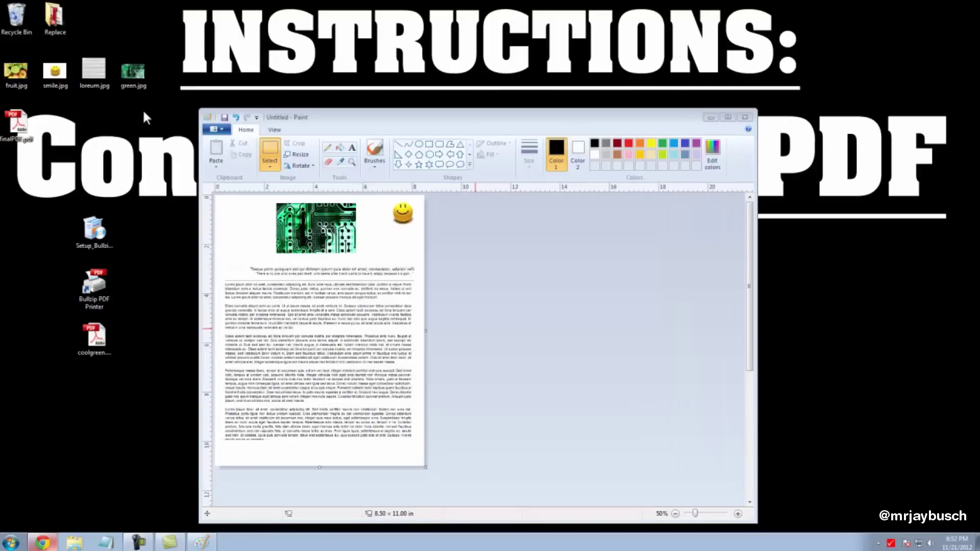
left_click(710, 117)
double_click(99, 396)
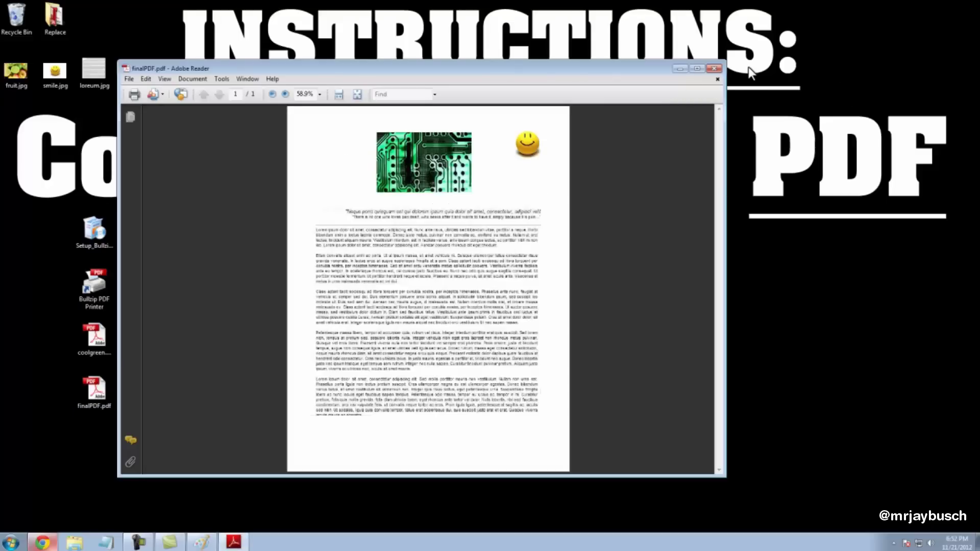
left_click(715, 68)
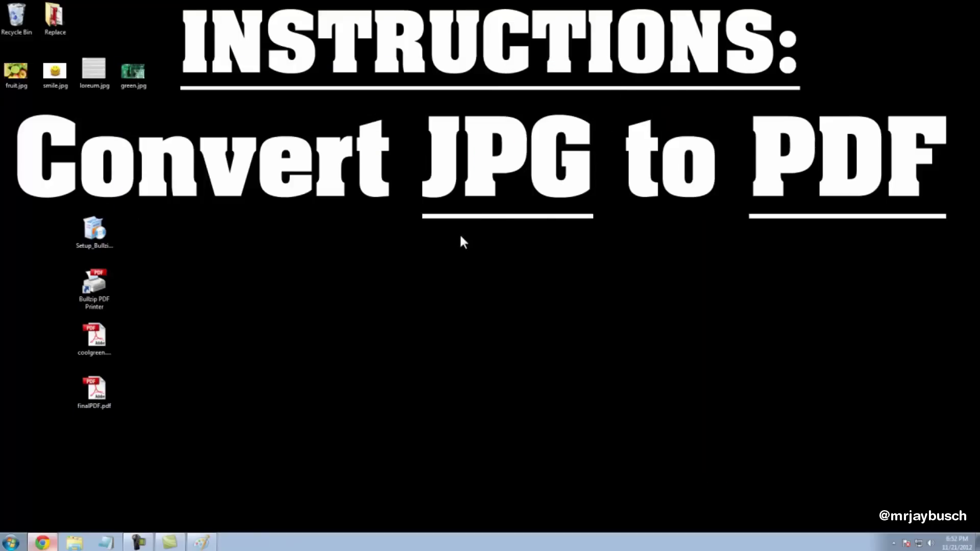